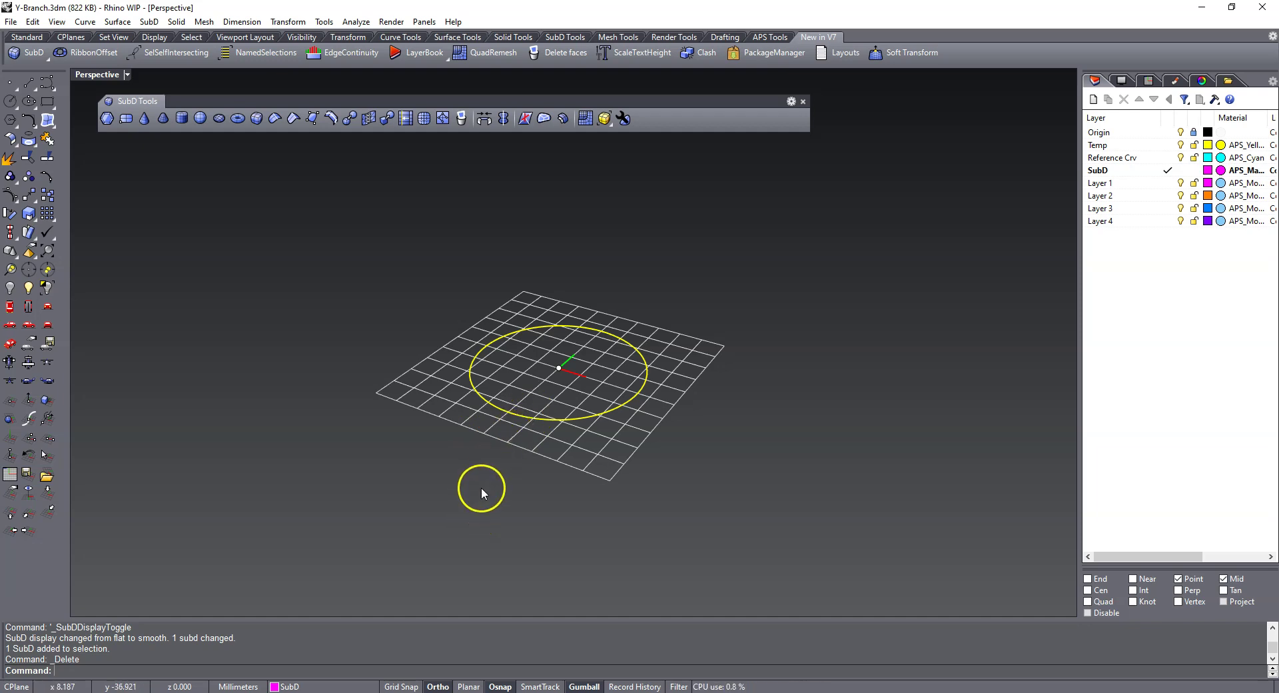
- Extrude the yellow circle 50 mm downward as a SubD tube with ExtrudeCrv
{"action": "type", "text": "E"}
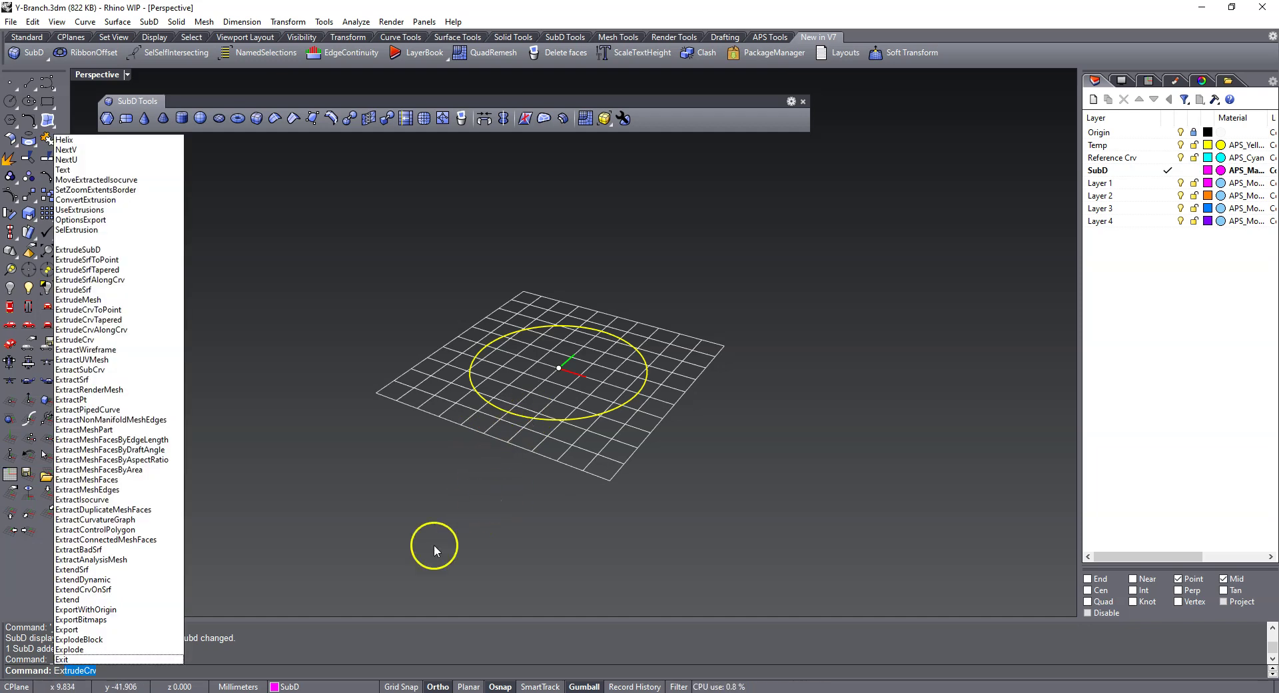
{"action": "type", "text": "x"}
{"action": "key", "text": "Return"}
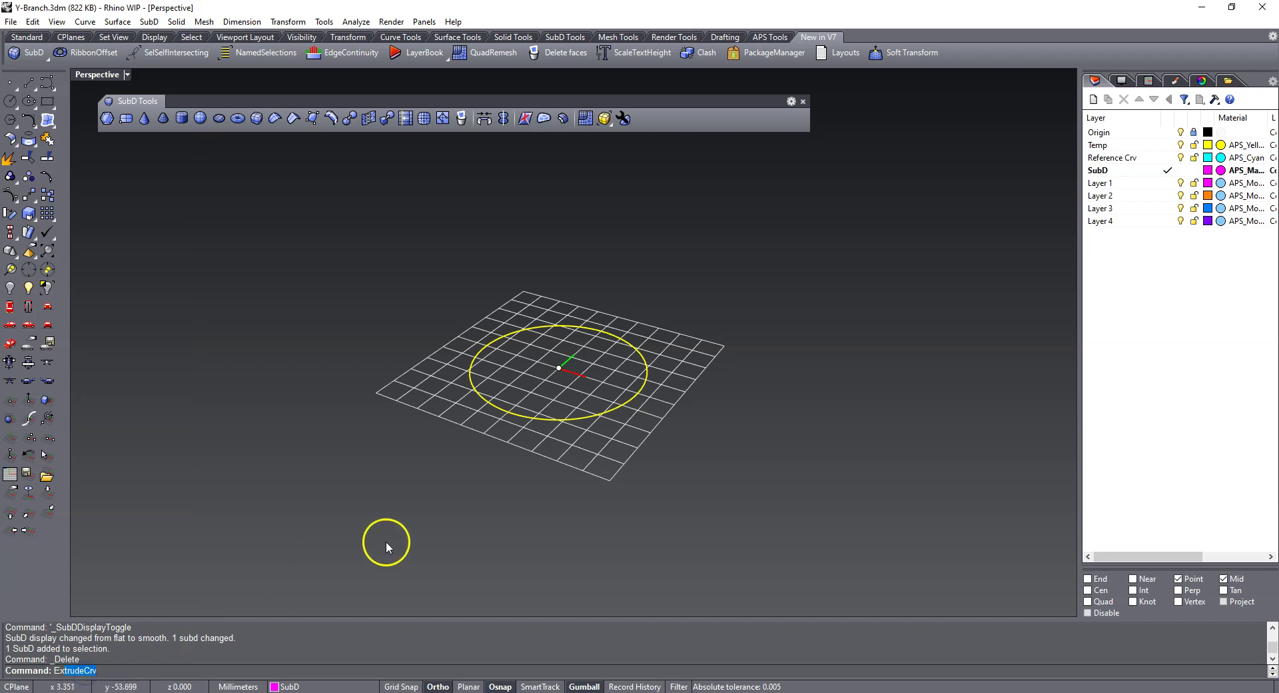
{"action": "left_click", "coordinate": [531, 416]}
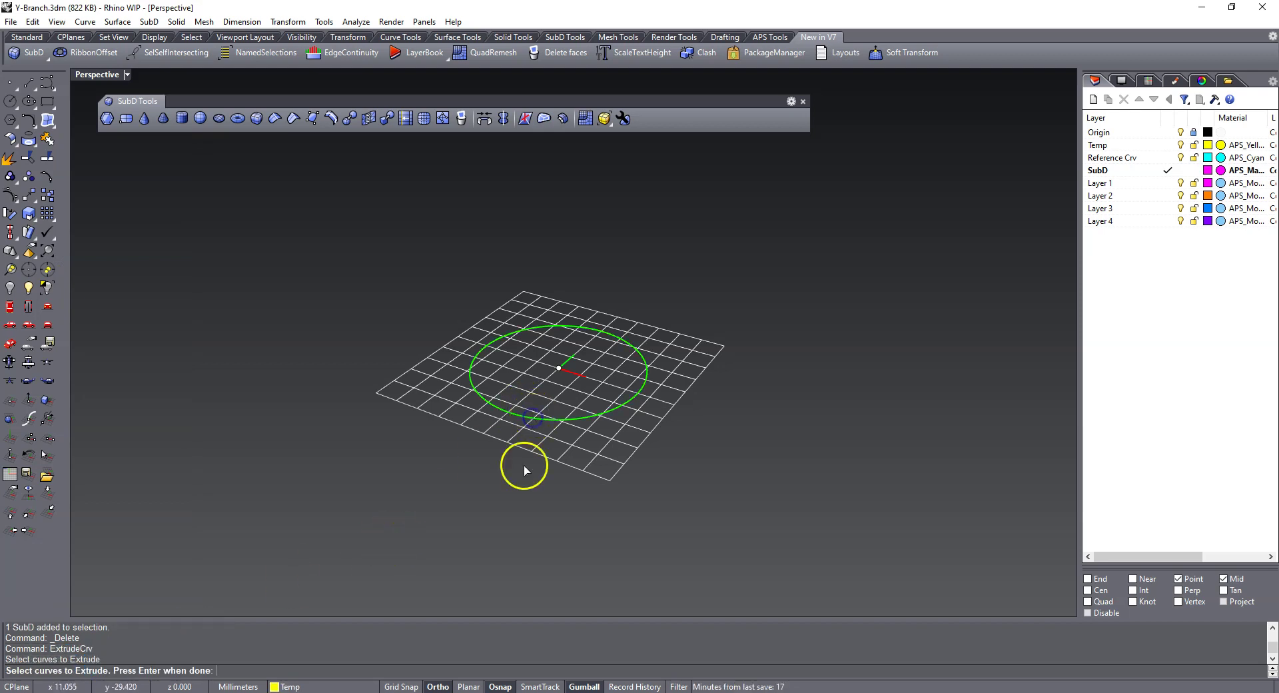
{"action": "key", "text": "Return"}
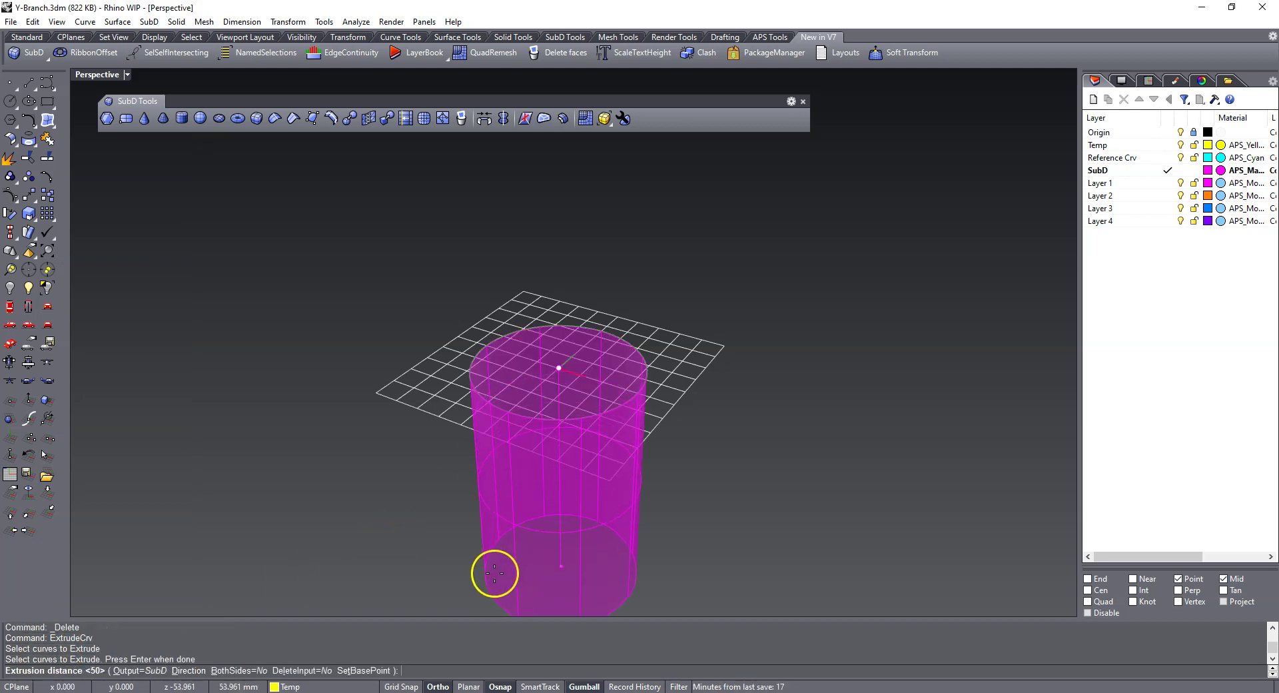
{"action": "scroll", "coordinate": [494, 552], "scroll_direction": "down", "scroll_amount": 4}
{"action": "right_click_drag", "start_coordinate": [464, 507], "coordinate": [480, 422]}
{"action": "type", "text": "50"}
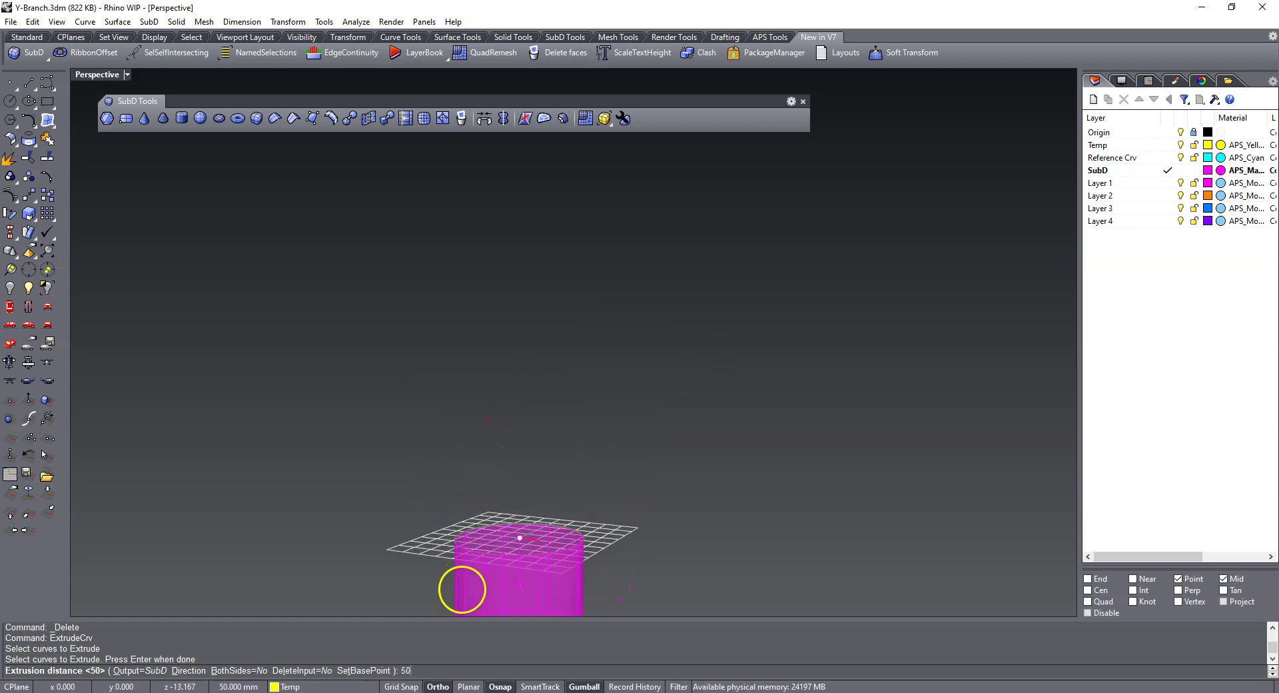
{"action": "key", "text": "Return"}
{"action": "scroll", "coordinate": [502, 543], "scroll_direction": "down", "scroll_amount": 5}
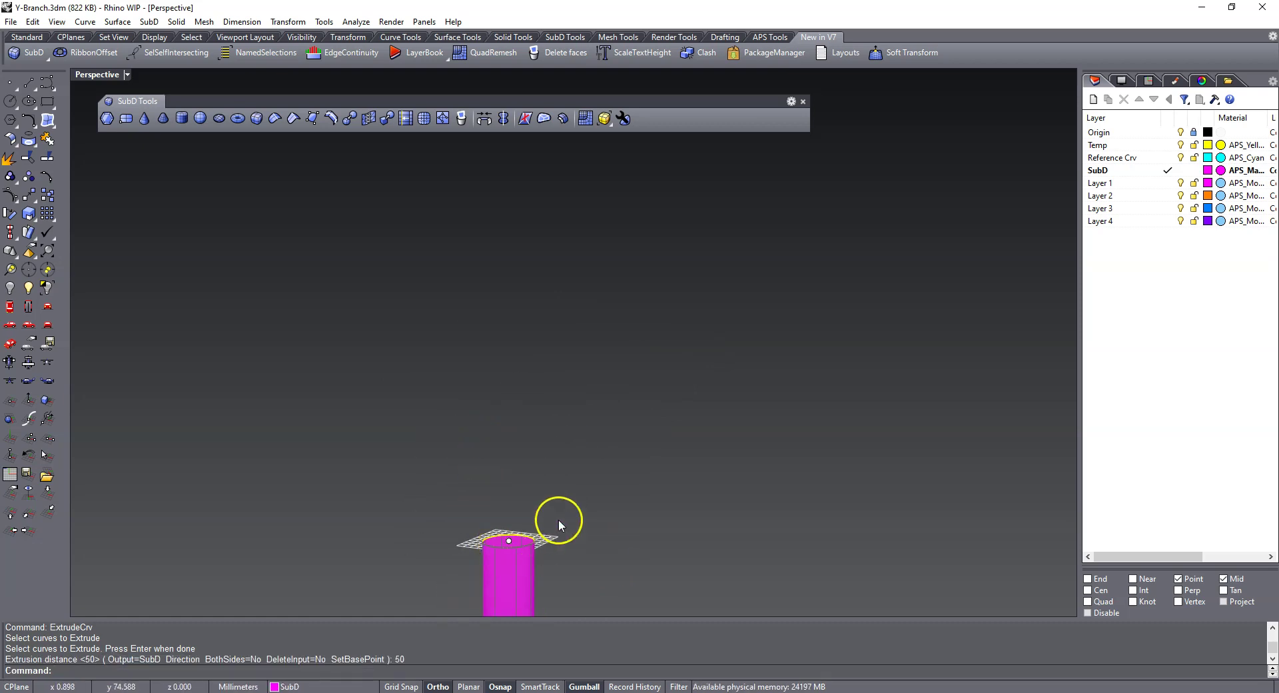
- In the Front view, insert an edge loop at the tube's mid-height, offset from its bottom edge loop
{"action": "middle_click", "coordinate": [576, 479]}
{"action": "left_click", "coordinate": [643, 89]}
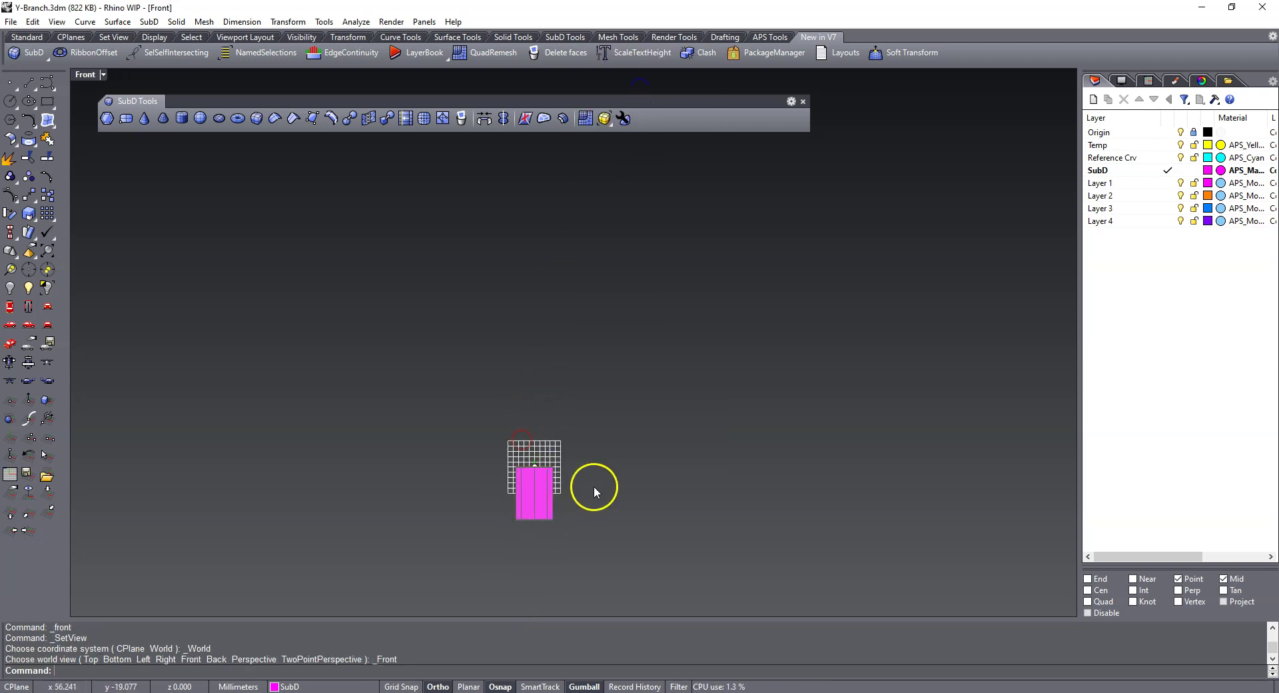
{"action": "scroll", "coordinate": [547, 491], "scroll_direction": "up", "scroll_amount": 8}
{"action": "scroll", "coordinate": [606, 333], "scroll_direction": "down", "scroll_amount": 6}
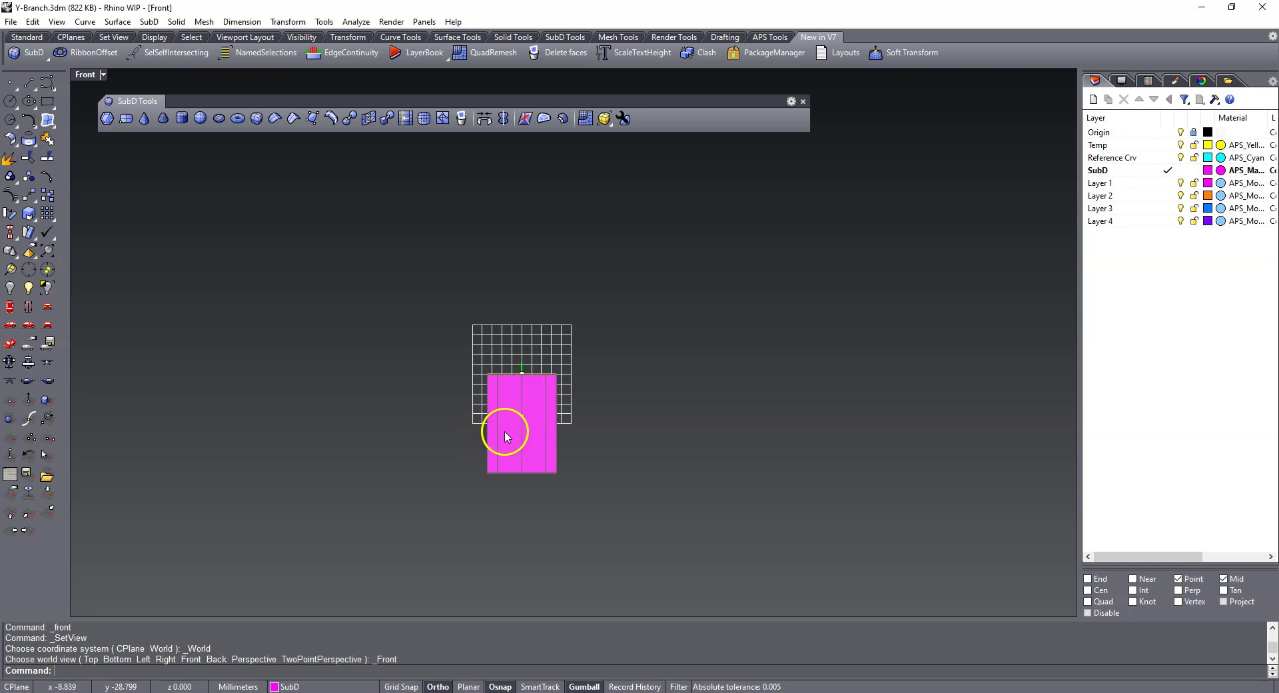
{"action": "left_click_drag", "start_coordinate": [463, 512], "coordinate": [643, 454]}
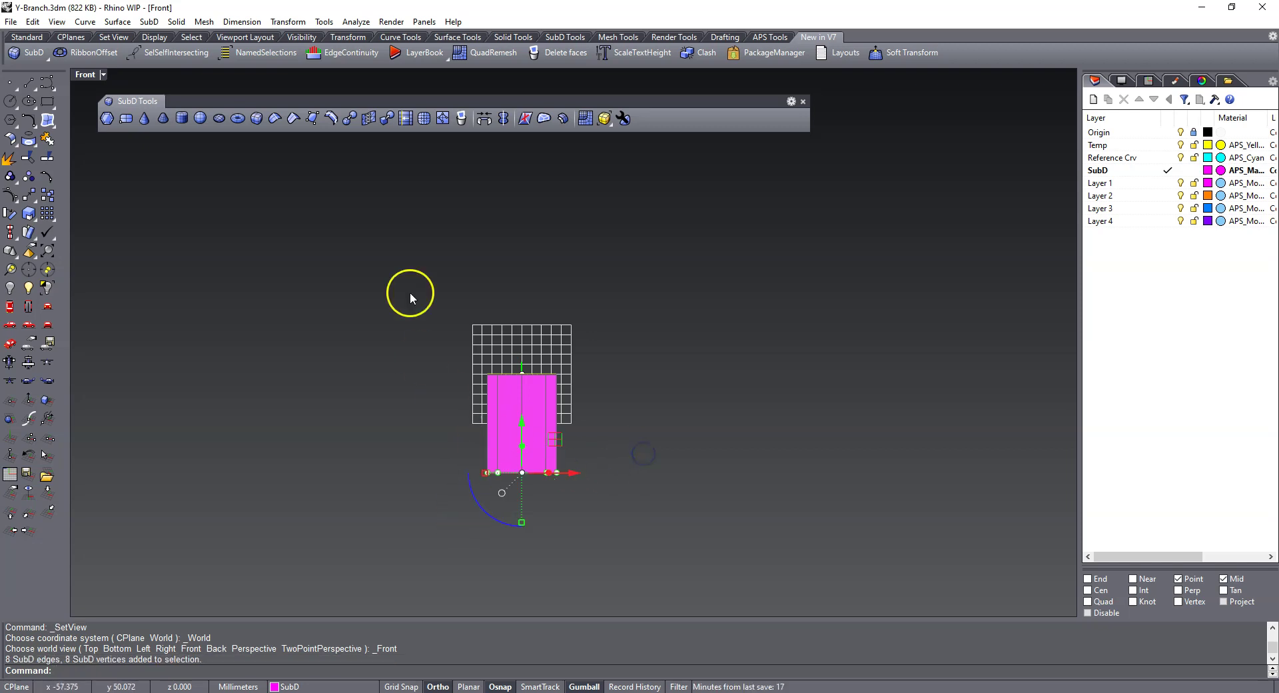
{"action": "left_click", "coordinate": [329, 120]}
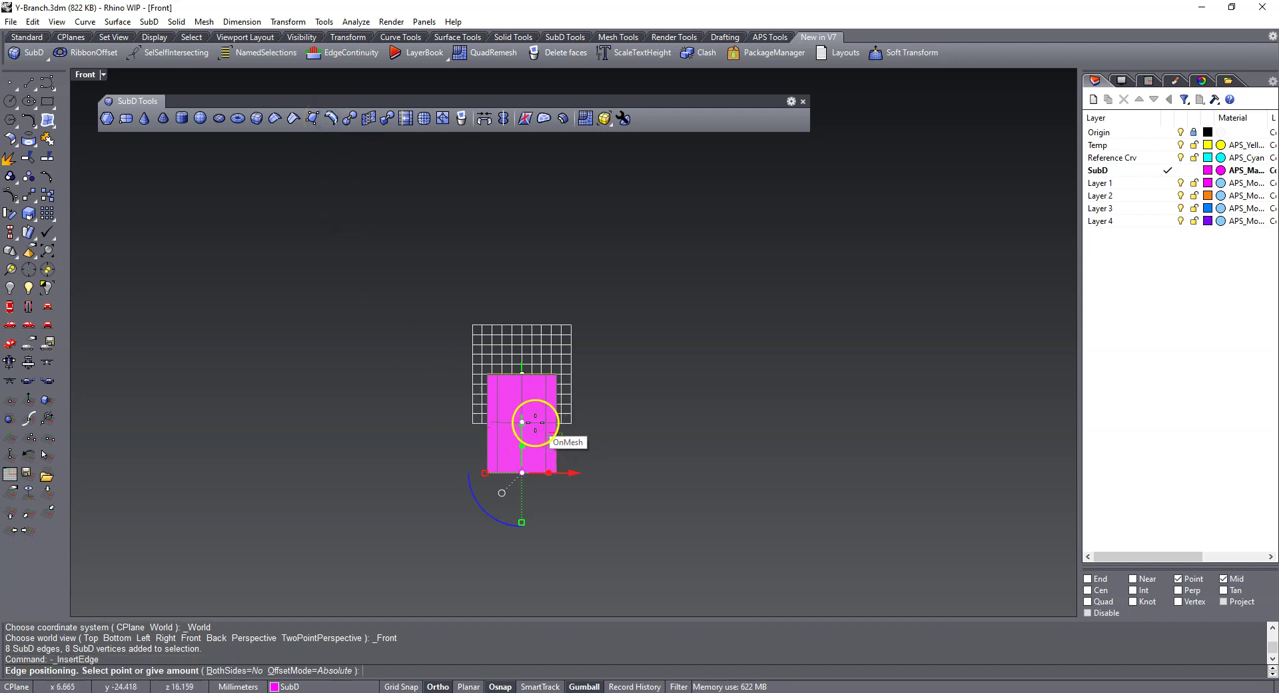
{"action": "left_click", "coordinate": [488, 422]}
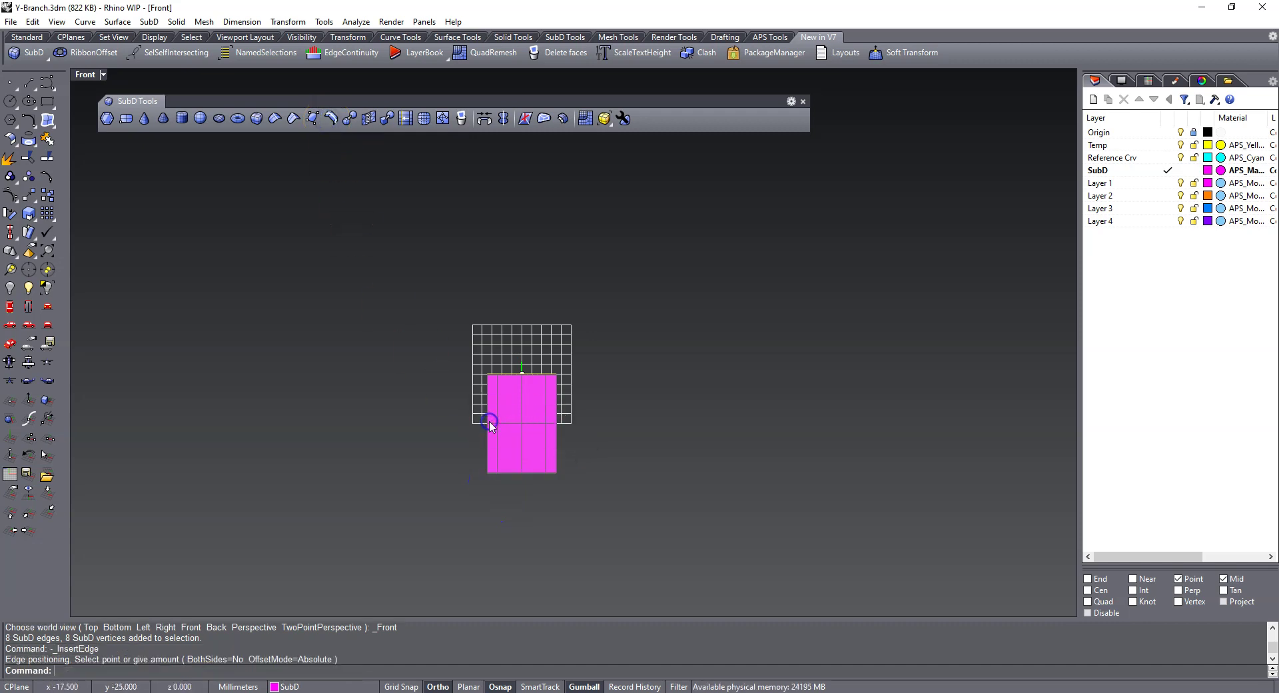
- Move the SubD tube straight down so it sits clear below the yellow circle
{"action": "left_click", "coordinate": [523, 434]}
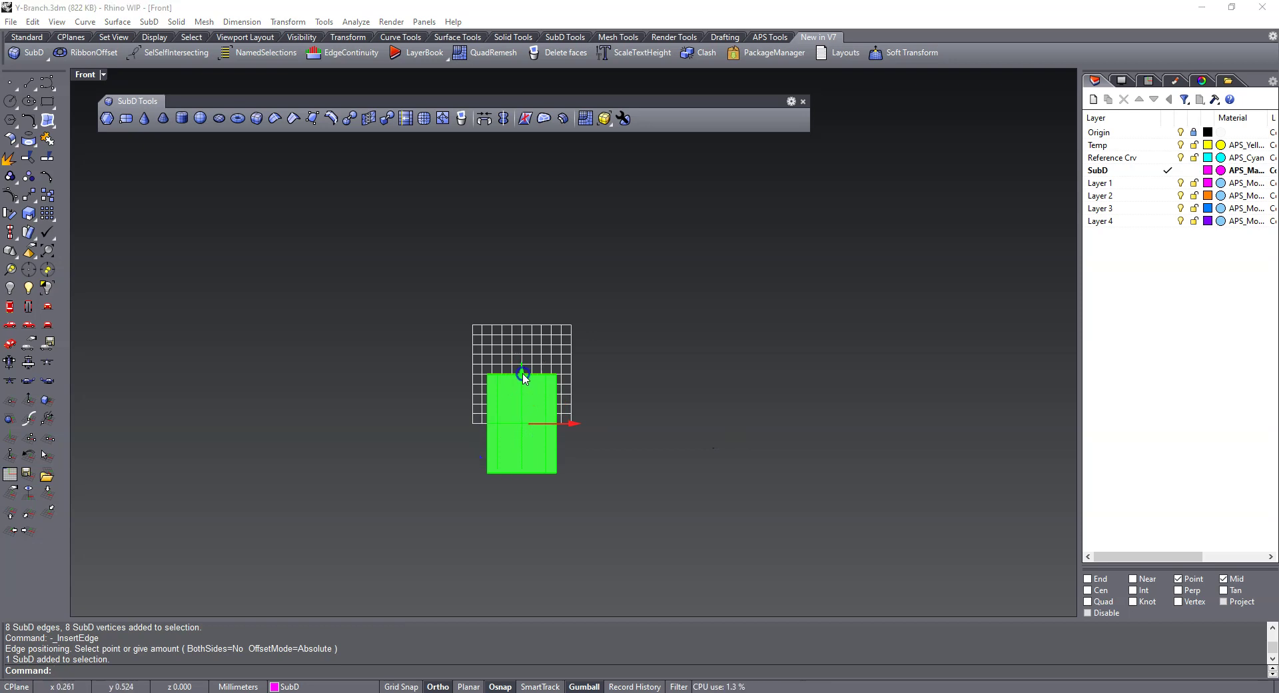
{"action": "left_click", "coordinate": [523, 371]}
{"action": "key", "text": "Return"}
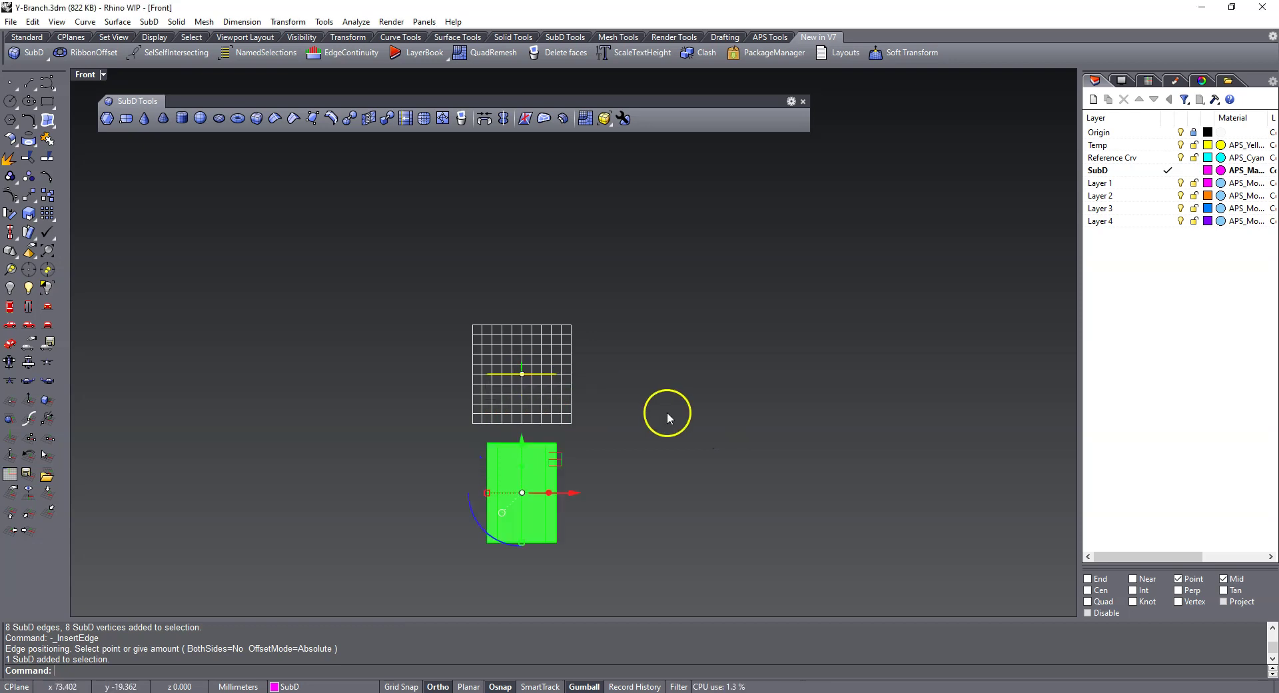
{"action": "left_click", "coordinate": [667, 418]}
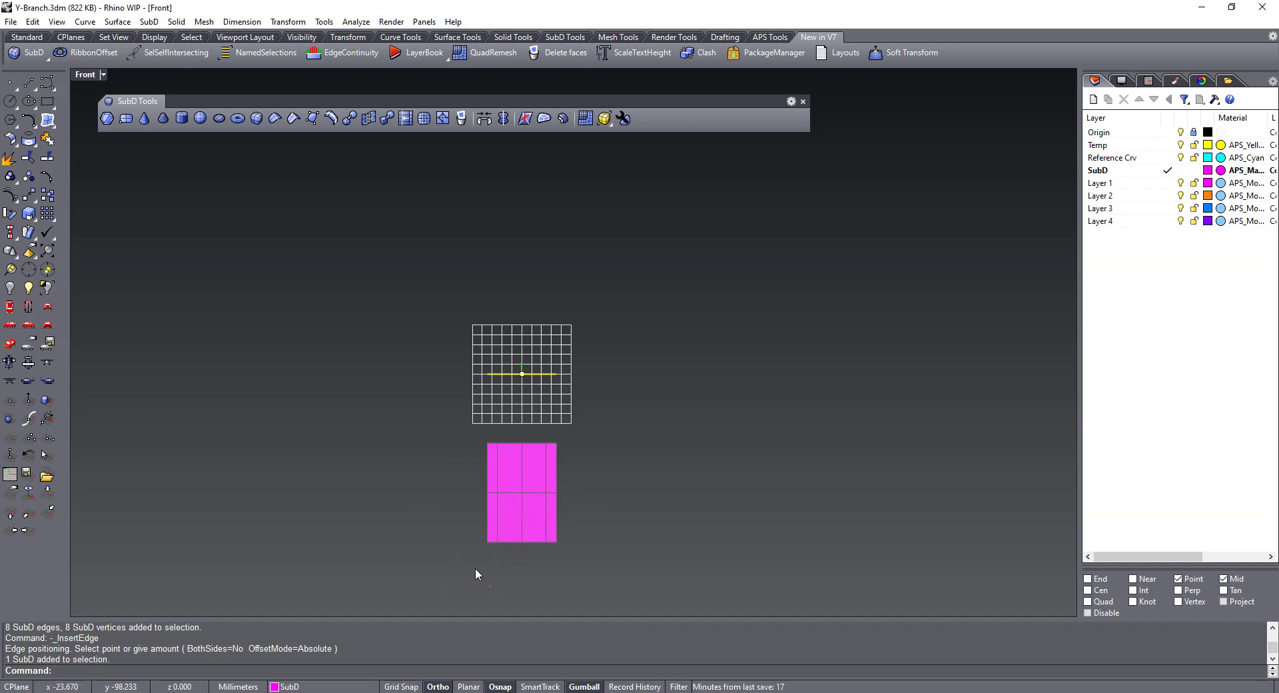
- Polar array the SubD tube around the origin point with 3 items over a 360-degree fill angle
{"action": "type", "text": "ArrayPolar"}
{"action": "key", "text": "Return"}
{"action": "left_click", "coordinate": [516, 485]}
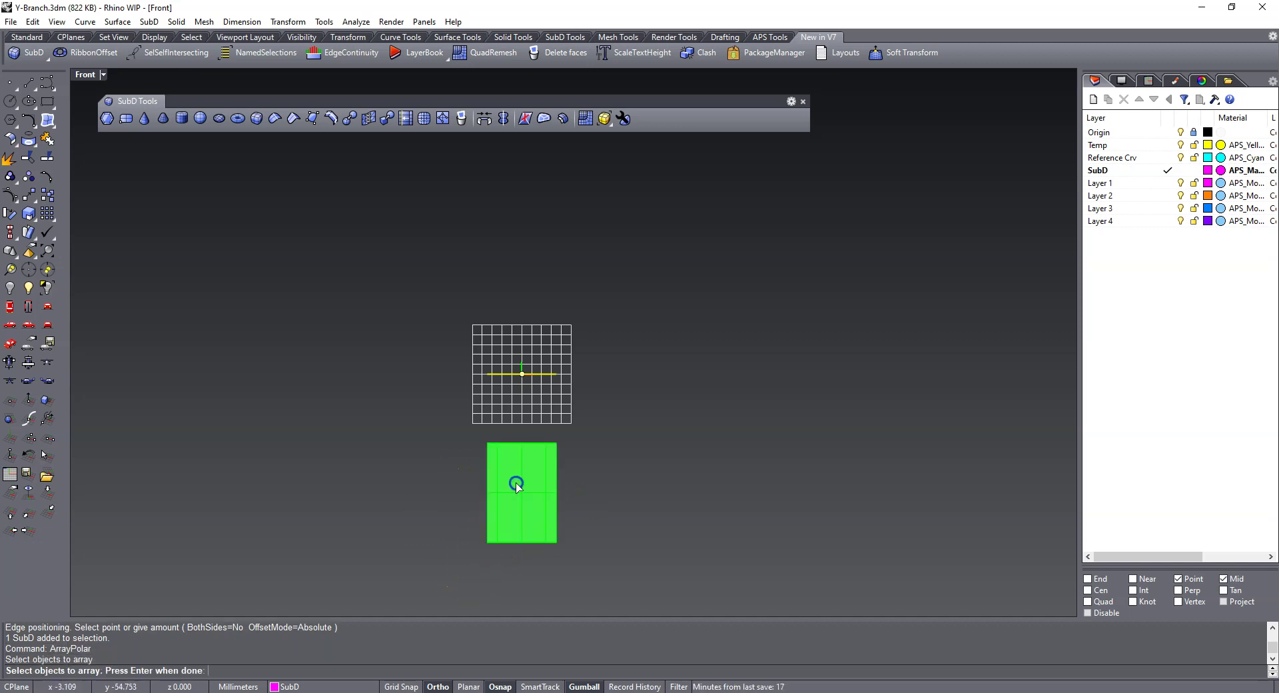
{"action": "key", "text": "Return"}
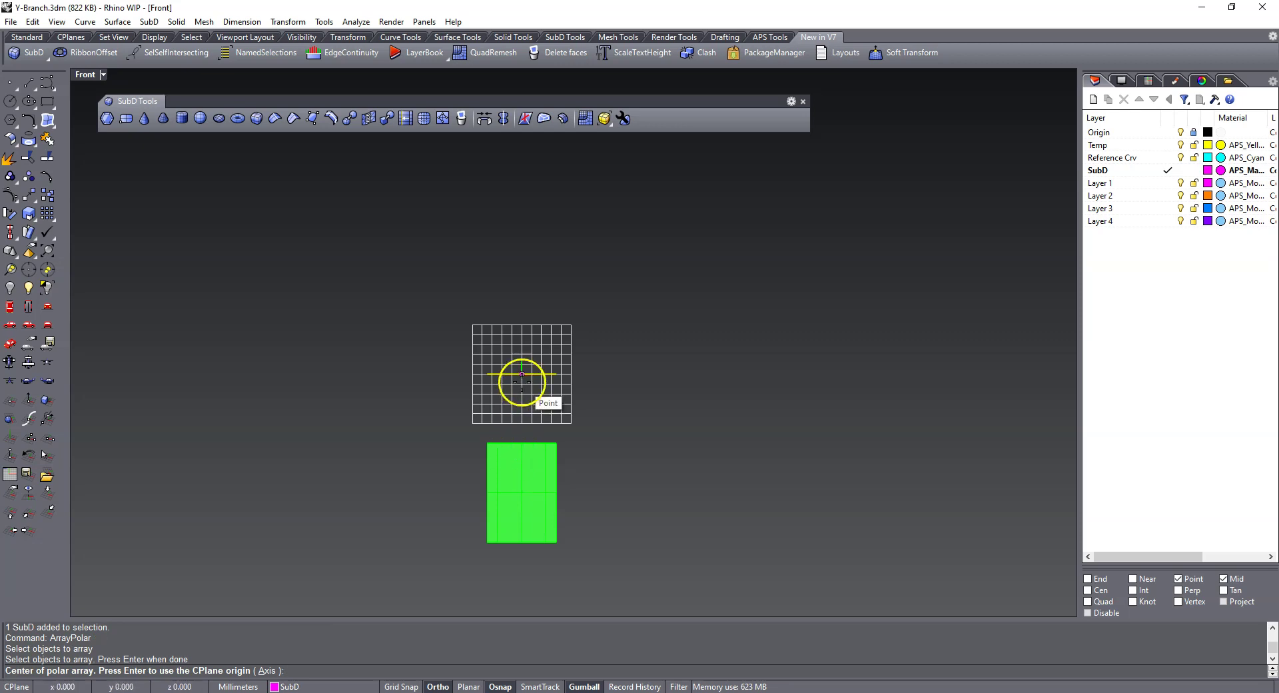
{"action": "left_click", "coordinate": [522, 375]}
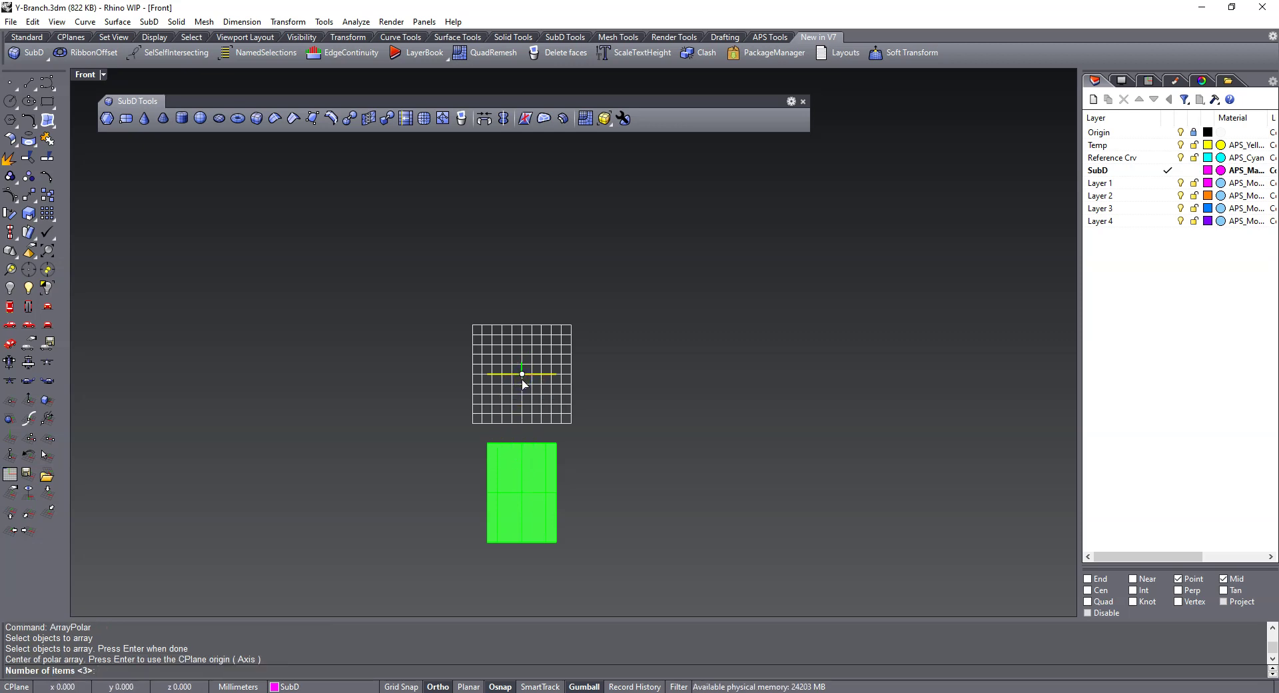
{"action": "right_click", "coordinate": [522, 379]}
{"action": "right_click", "coordinate": [522, 379]}
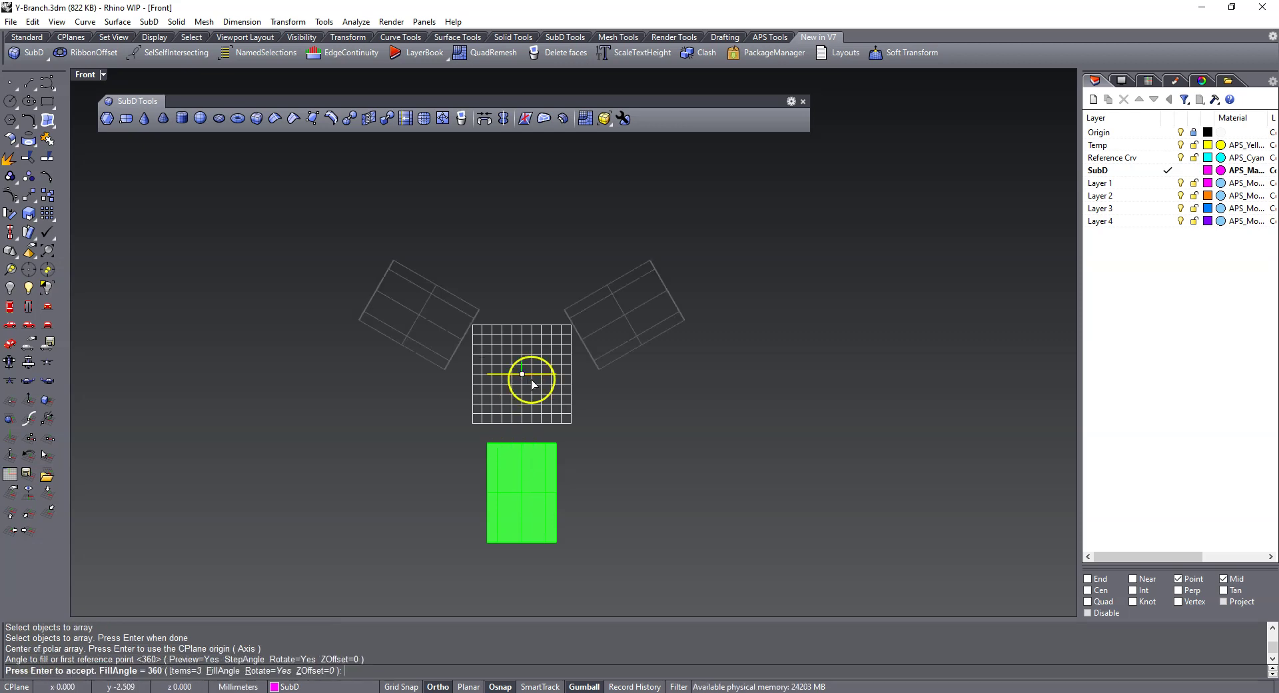
{"action": "right_click", "coordinate": [659, 405]}
{"action": "left_click", "coordinate": [625, 486]}
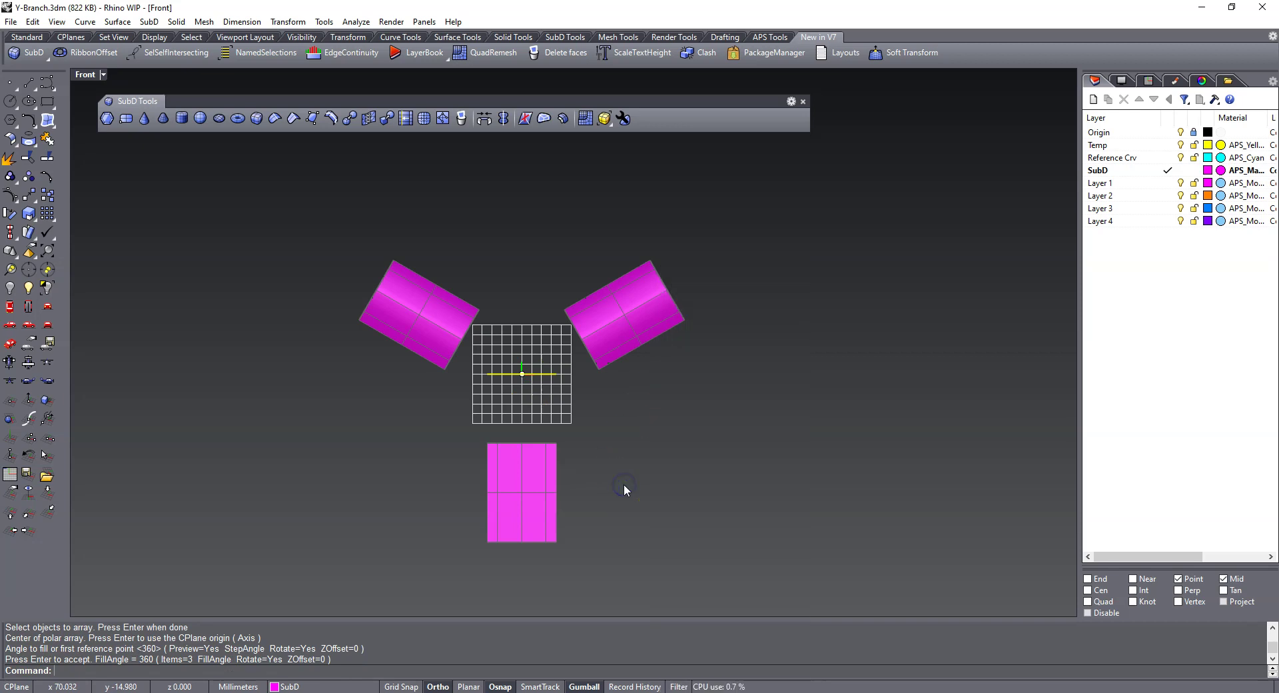
- Set the three SubD tubes to flat display and show them in a Perspective view with the wireframe display mode
{"action": "key", "text": "Tab"}
{"action": "right_click", "coordinate": [653, 413]}
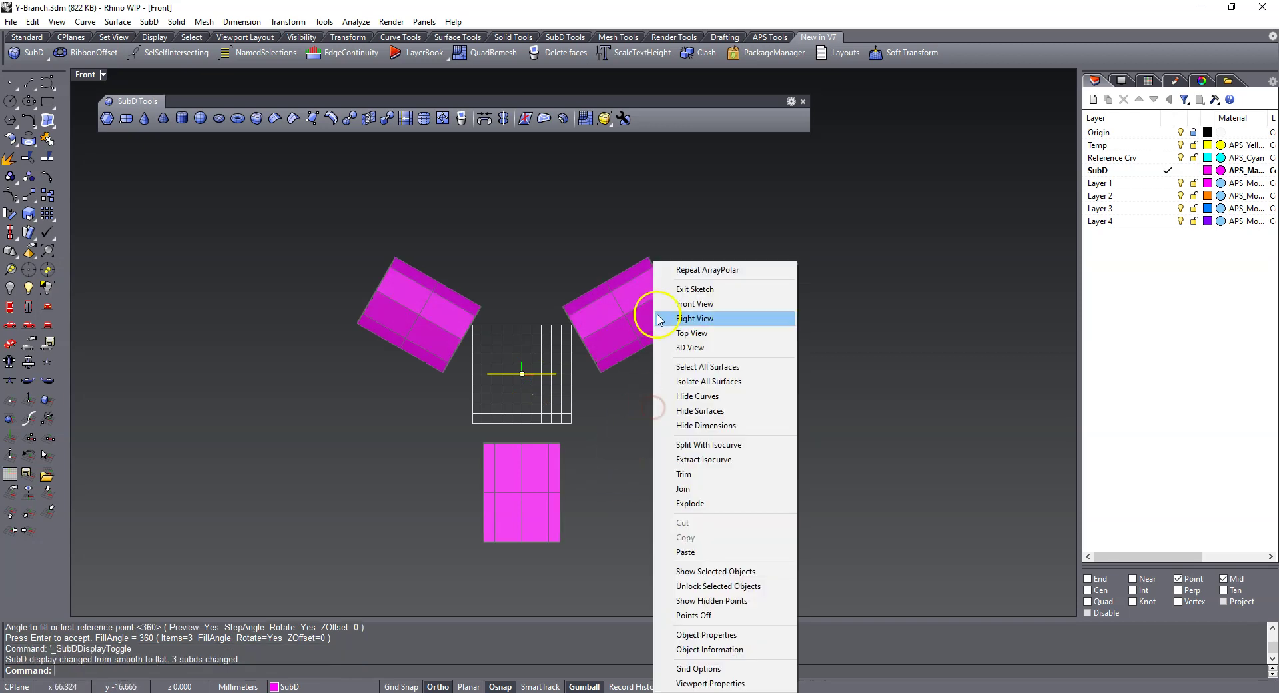
{"action": "left_click", "coordinate": [666, 345]}
{"action": "scroll", "coordinate": [536, 350], "scroll_direction": "up", "scroll_amount": 8}
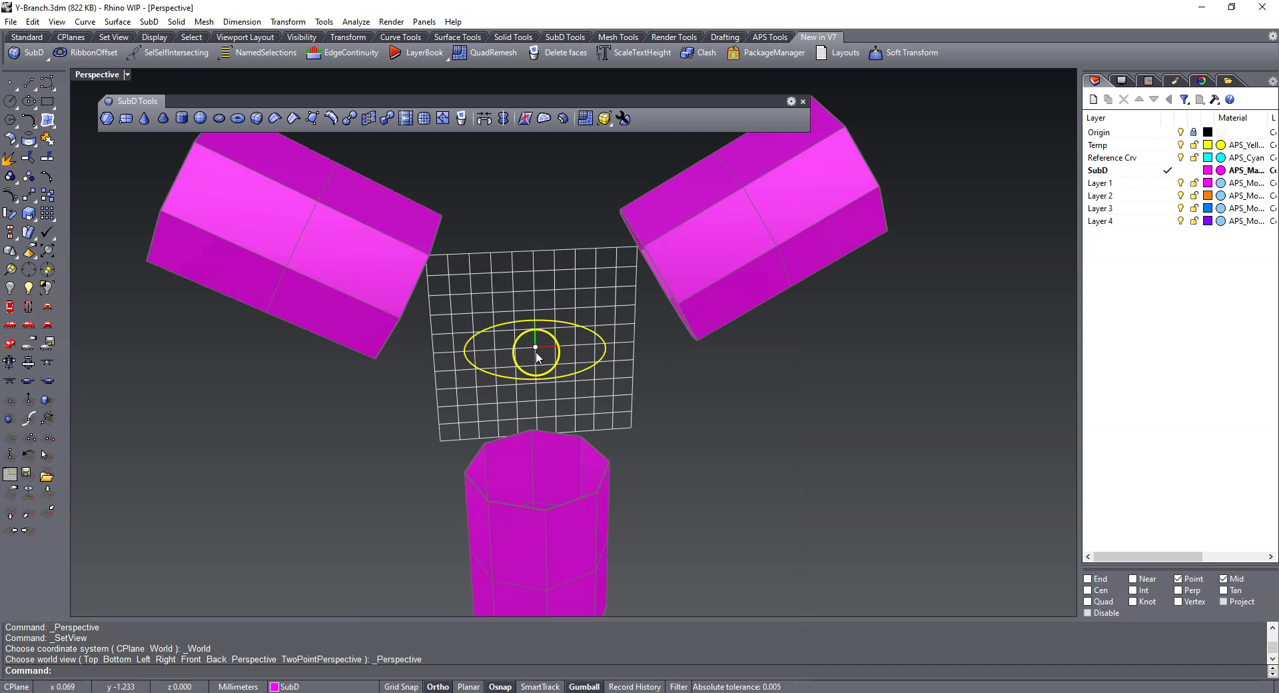
{"action": "key", "text": "Tab"}
{"action": "key", "text": "Tab"}
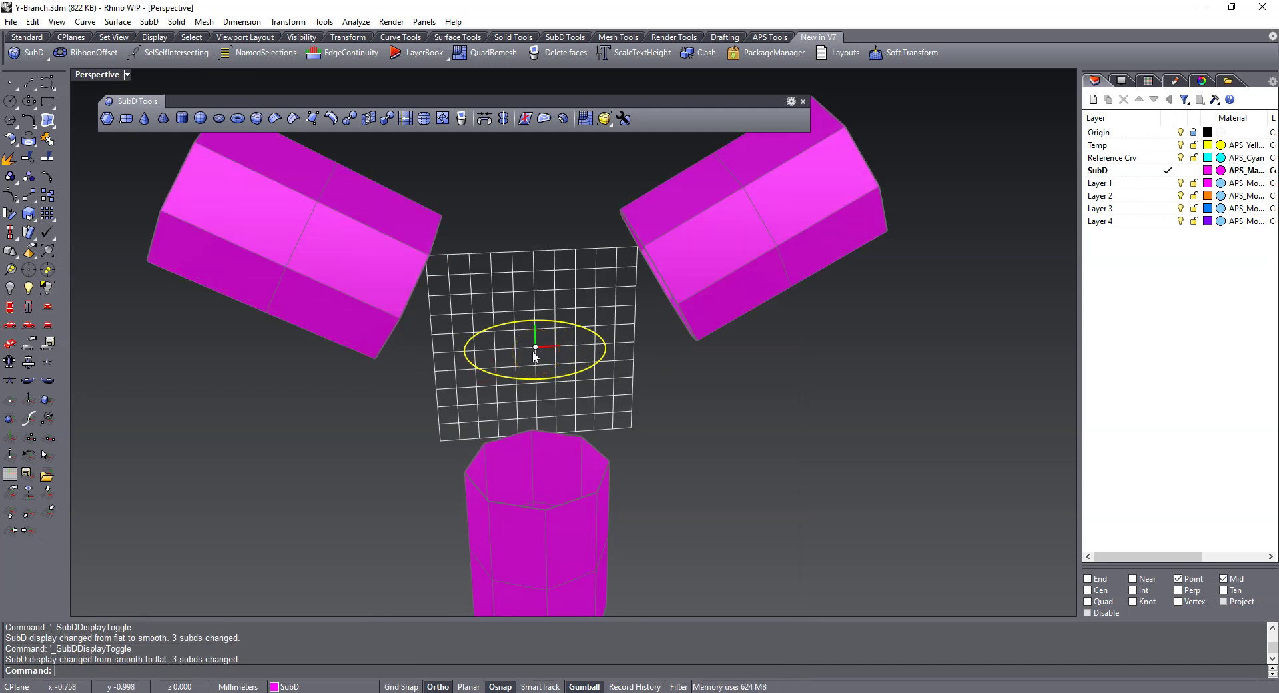
{"action": "type", "text": "W"}
{"action": "key", "text": "Return"}
{"action": "right_click_drag", "start_coordinate": [750, 409], "coordinate": [602, 400]}
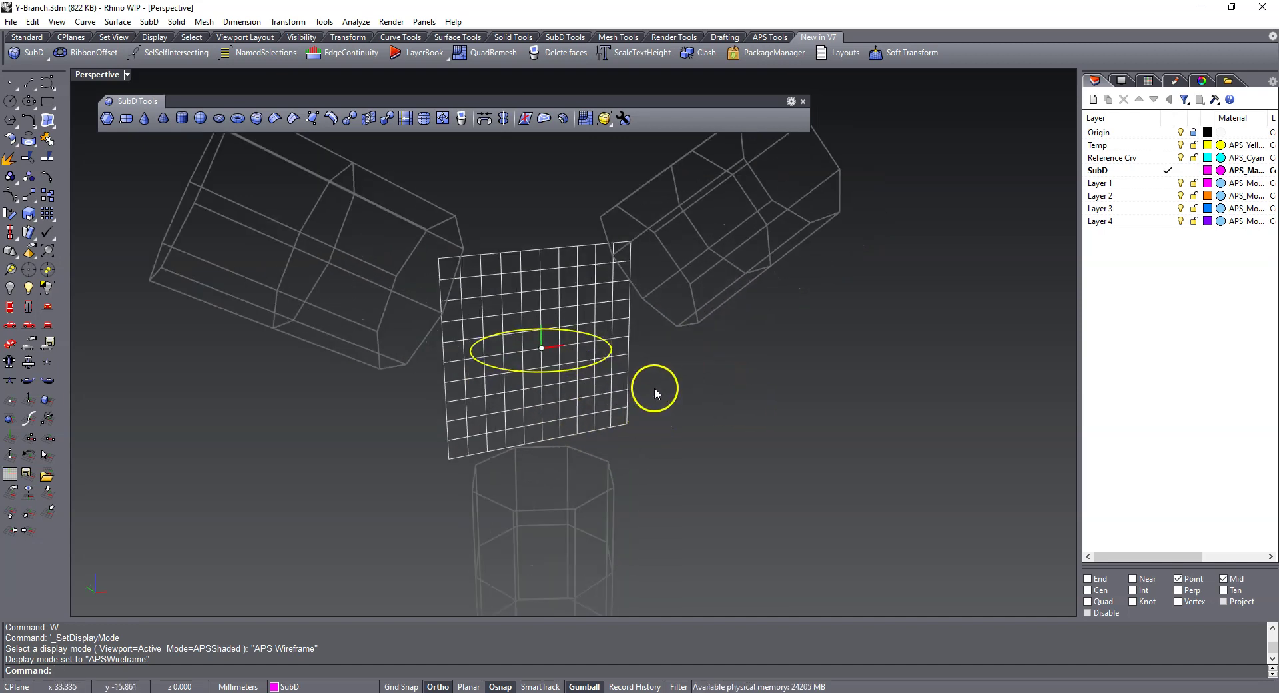
{"action": "scroll", "coordinate": [654, 386], "scroll_direction": "down", "scroll_amount": 2}
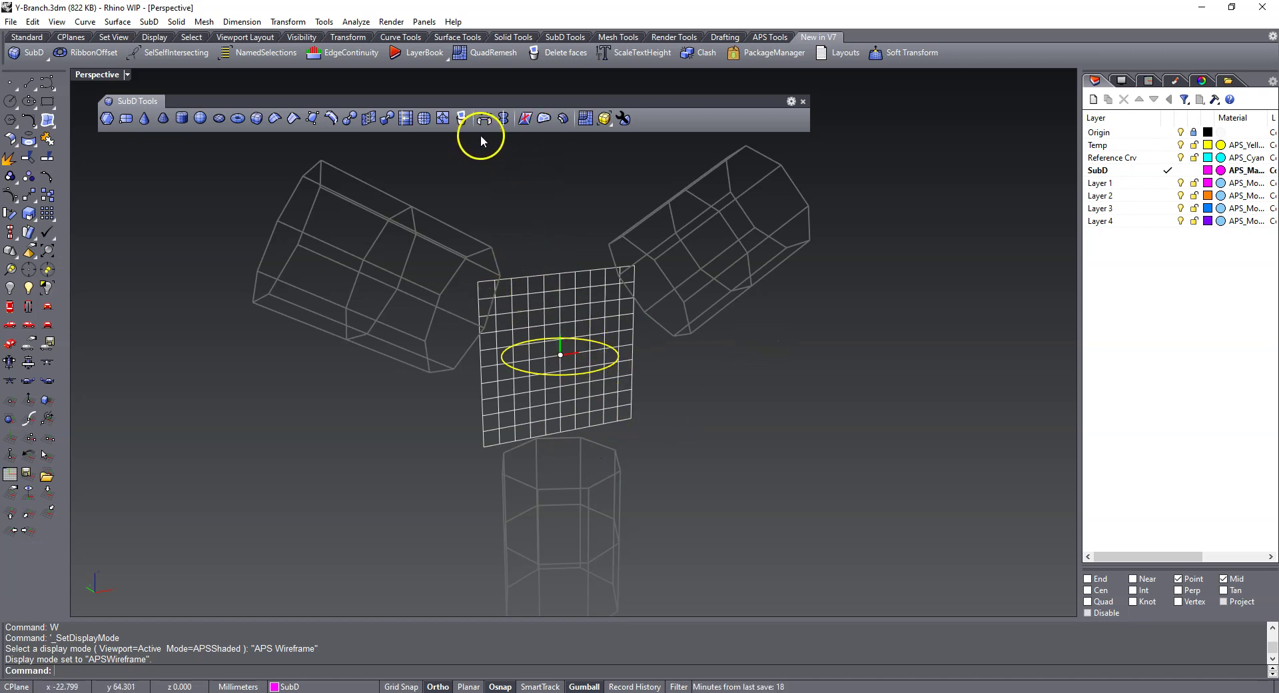
- Bridge the four facing end edges of the lower tube and the upper right tube with 2 segments, joined and uncreased
{"action": "scroll", "coordinate": [613, 336], "scroll_direction": "up", "scroll_amount": 2}
{"action": "left_click", "coordinate": [639, 283], "text": "ctrl+shift"}
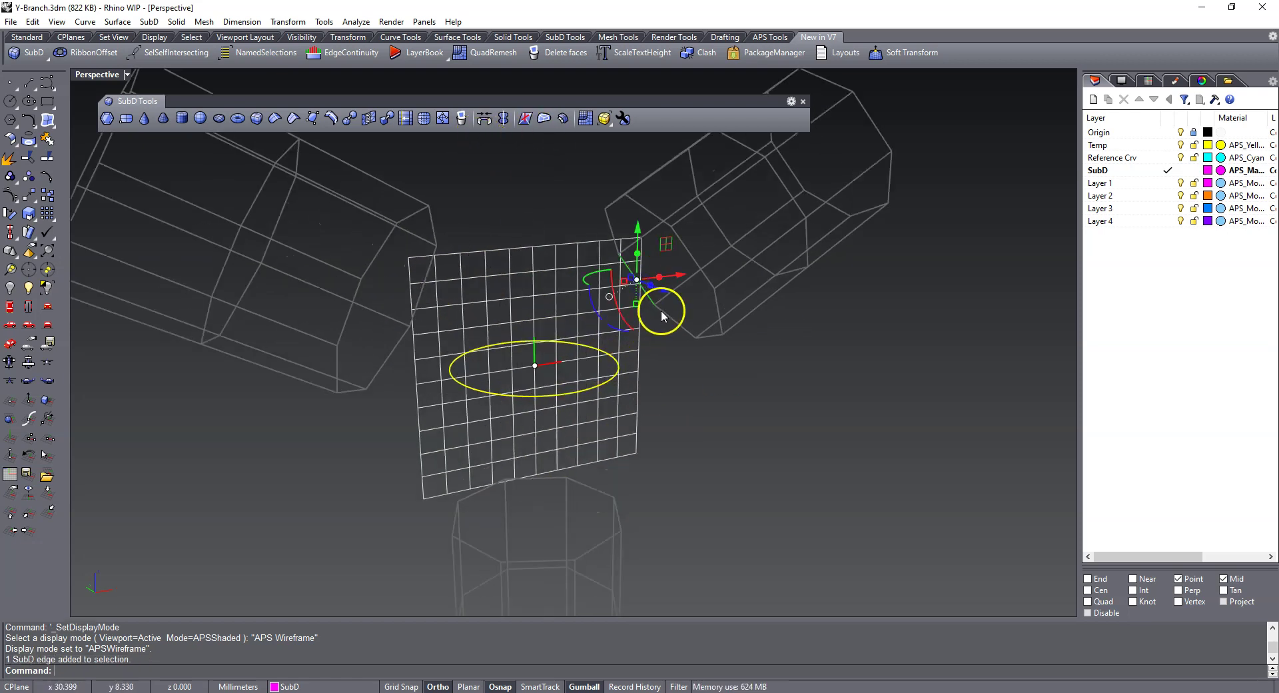
{"action": "left_click", "coordinate": [661, 314], "text": "ctrl+shift"}
{"action": "left_click", "coordinate": [709, 340], "text": "ctrl+shift"}
{"action": "left_click", "coordinate": [717, 312], "text": "ctrl+shift"}
{"action": "scroll", "coordinate": [741, 331], "scroll_direction": "down", "scroll_amount": 2}
{"action": "left_click", "coordinate": [597, 441], "text": "ctrl+shift"}
{"action": "right_click_drag", "start_coordinate": [686, 458], "coordinate": [638, 445]}
{"action": "scroll", "coordinate": [625, 453], "scroll_direction": "up", "scroll_amount": 3}
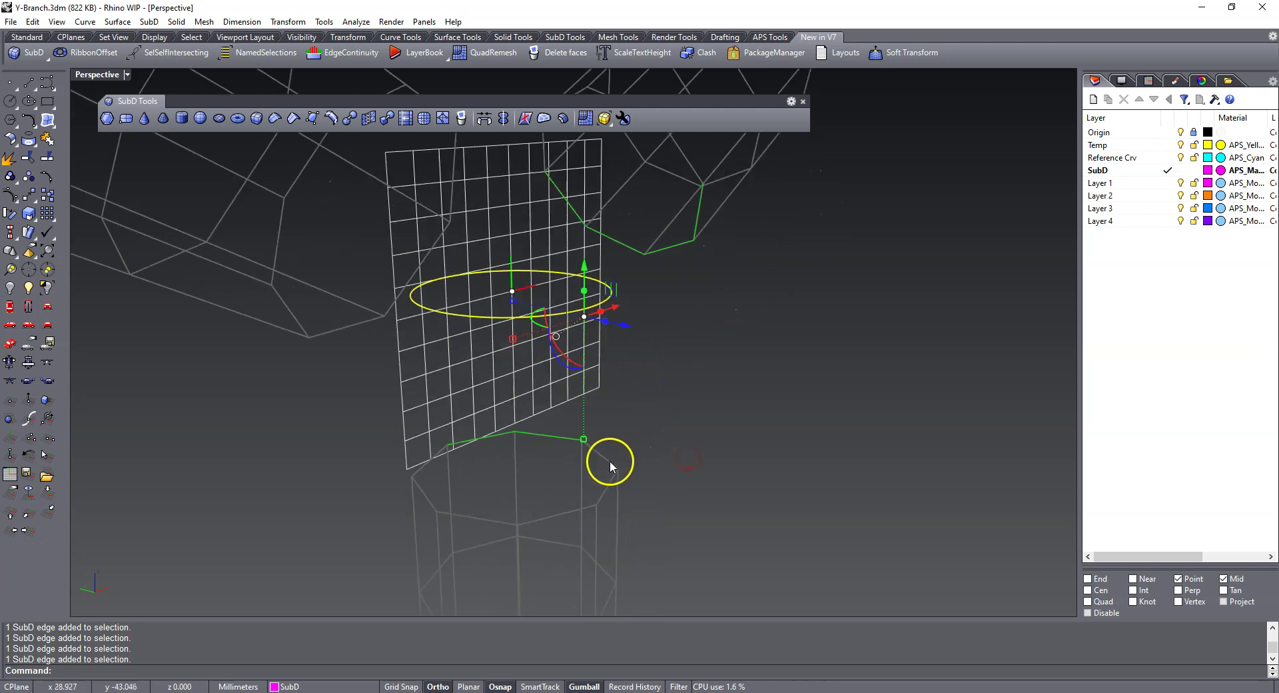
{"action": "left_click", "coordinate": [484, 119]}
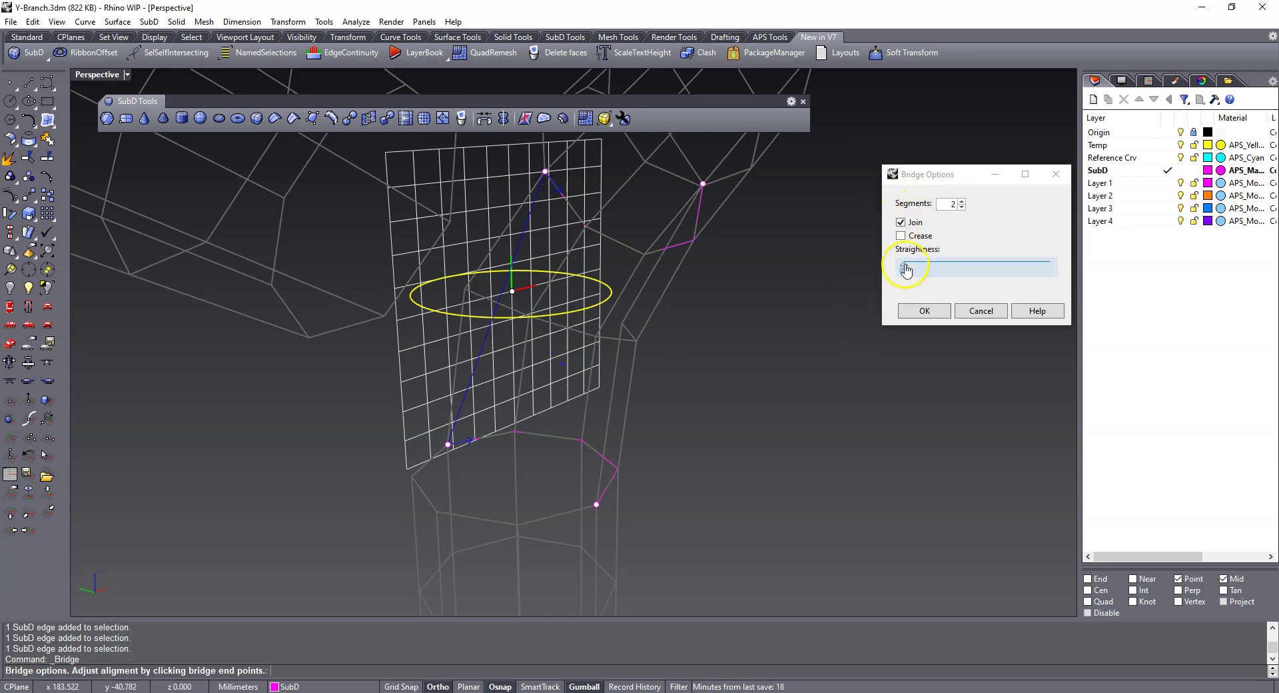
{"action": "left_click_drag", "start_coordinate": [903, 269], "coordinate": [804, 266]}
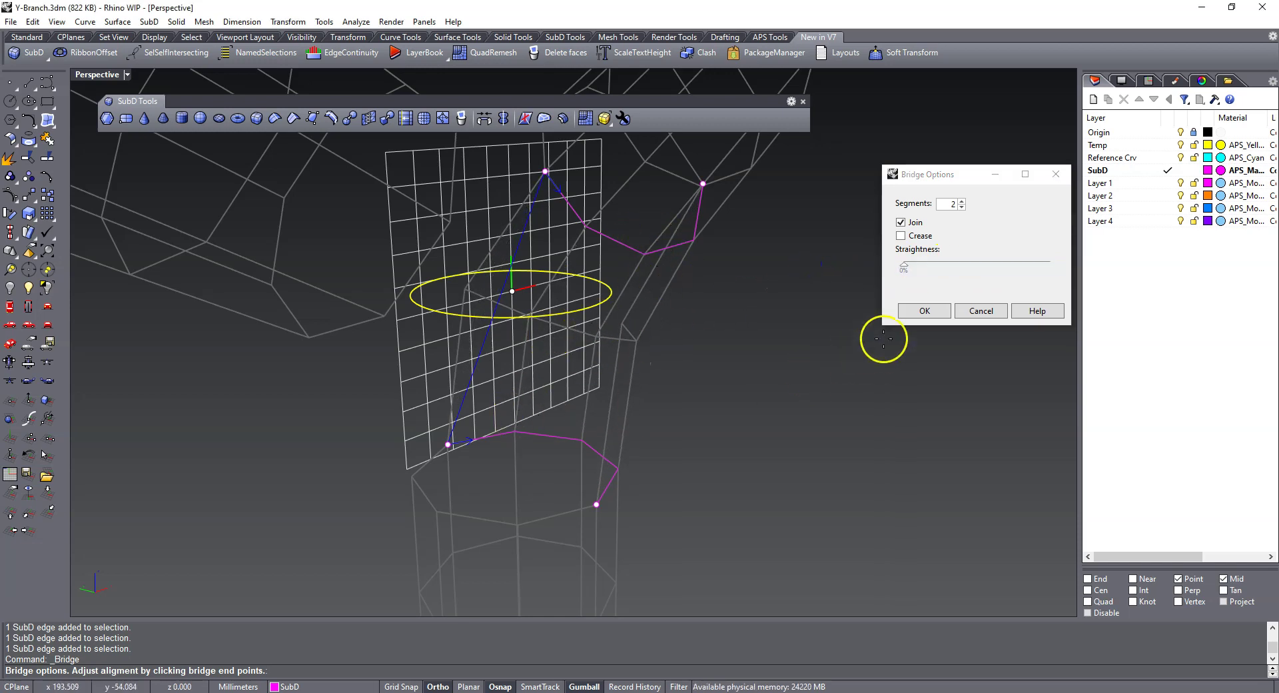
{"action": "left_click", "coordinate": [923, 311]}
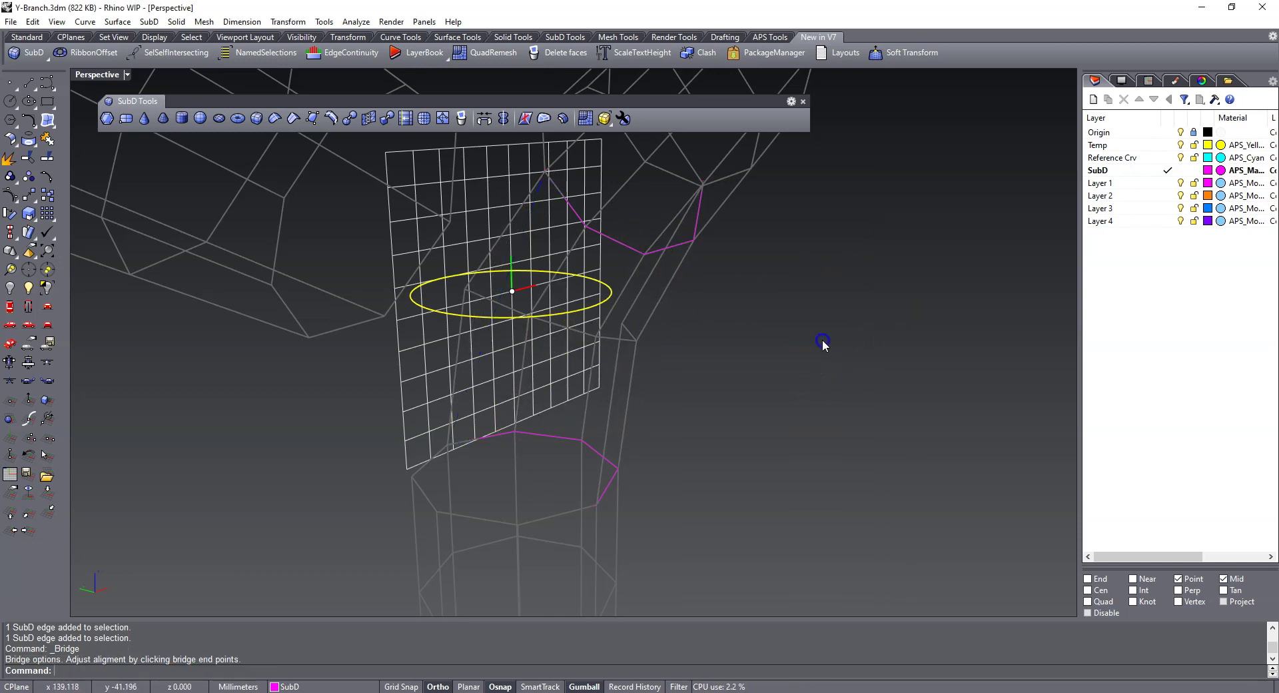
- Bridge the lower tube's other four end edges to the facing edges of the upper left tube with 2 segments, joined
{"action": "right_click_drag", "start_coordinate": [822, 343], "coordinate": [582, 410]}
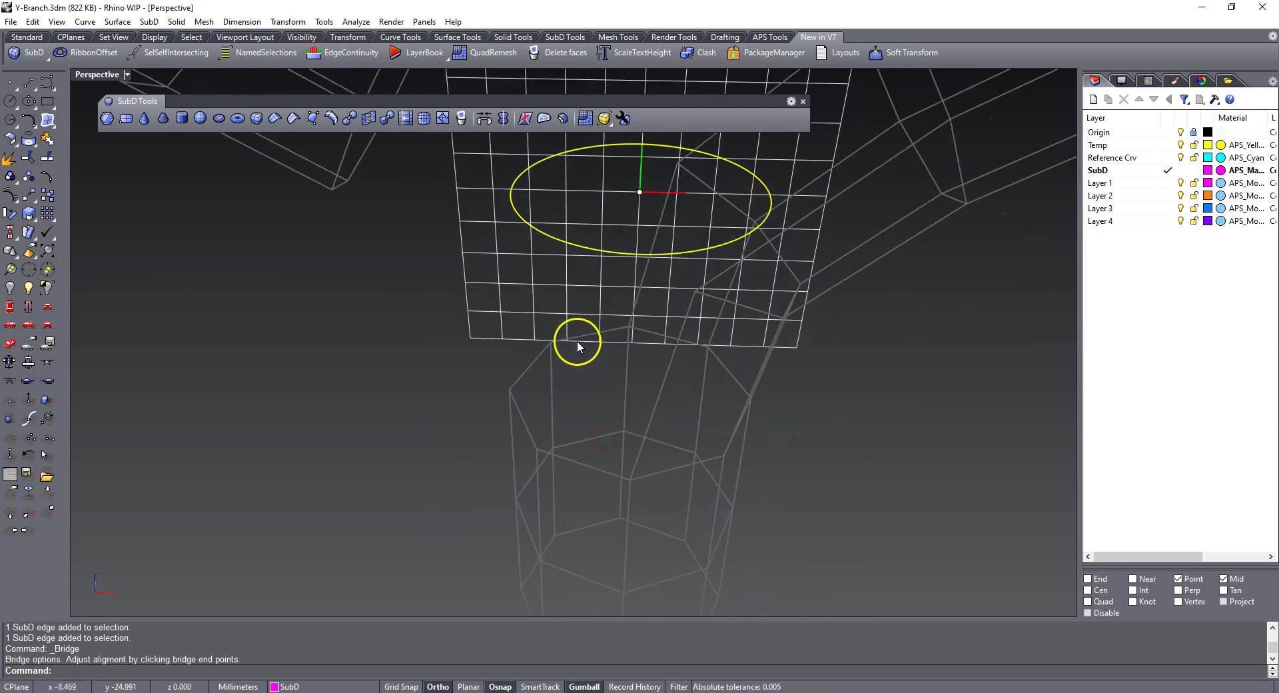
{"action": "left_click", "coordinate": [578, 338], "text": "ctrl+shift"}
{"action": "left_click", "coordinate": [530, 366], "text": "ctrl+shift"}
{"action": "right_click_drag", "start_coordinate": [436, 375], "coordinate": [557, 302]}
{"action": "left_click", "coordinate": [598, 429], "text": "shift"}
{"action": "left_click", "coordinate": [602, 455], "text": "shift"}
{"action": "left_click", "coordinate": [566, 305], "text": "shift"}
{"action": "left_click", "coordinate": [606, 273], "text": "shift"}
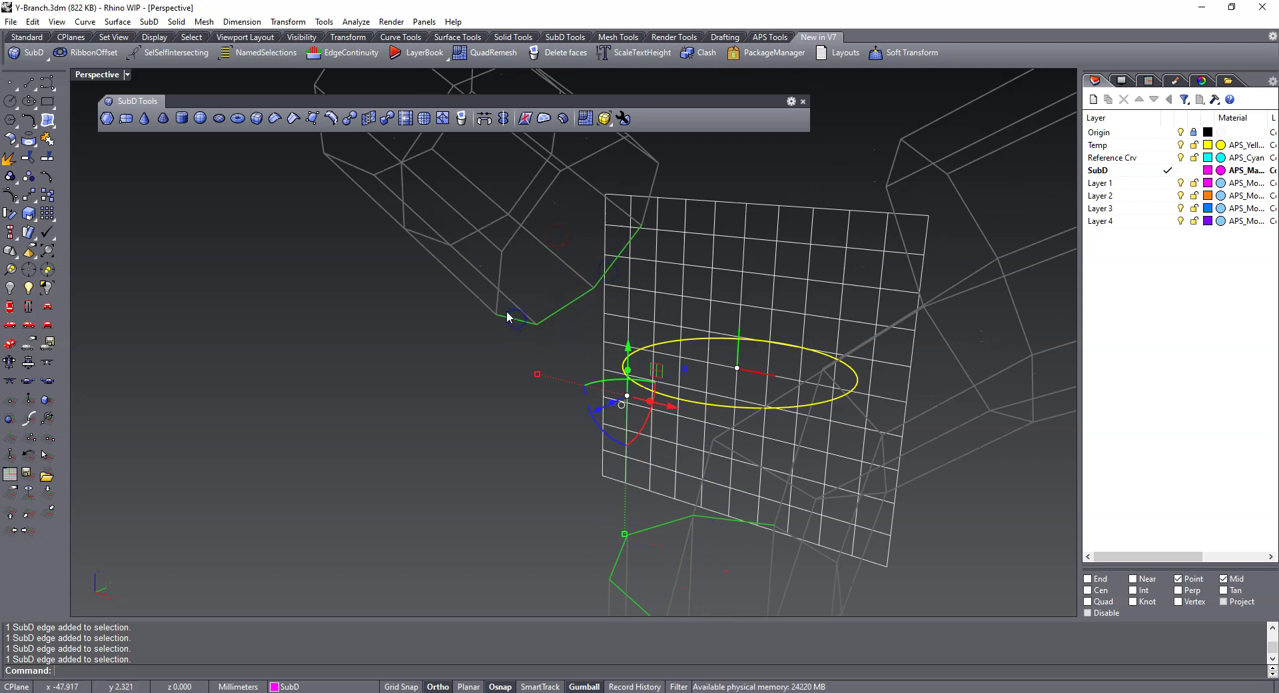
{"action": "left_click", "coordinate": [485, 118]}
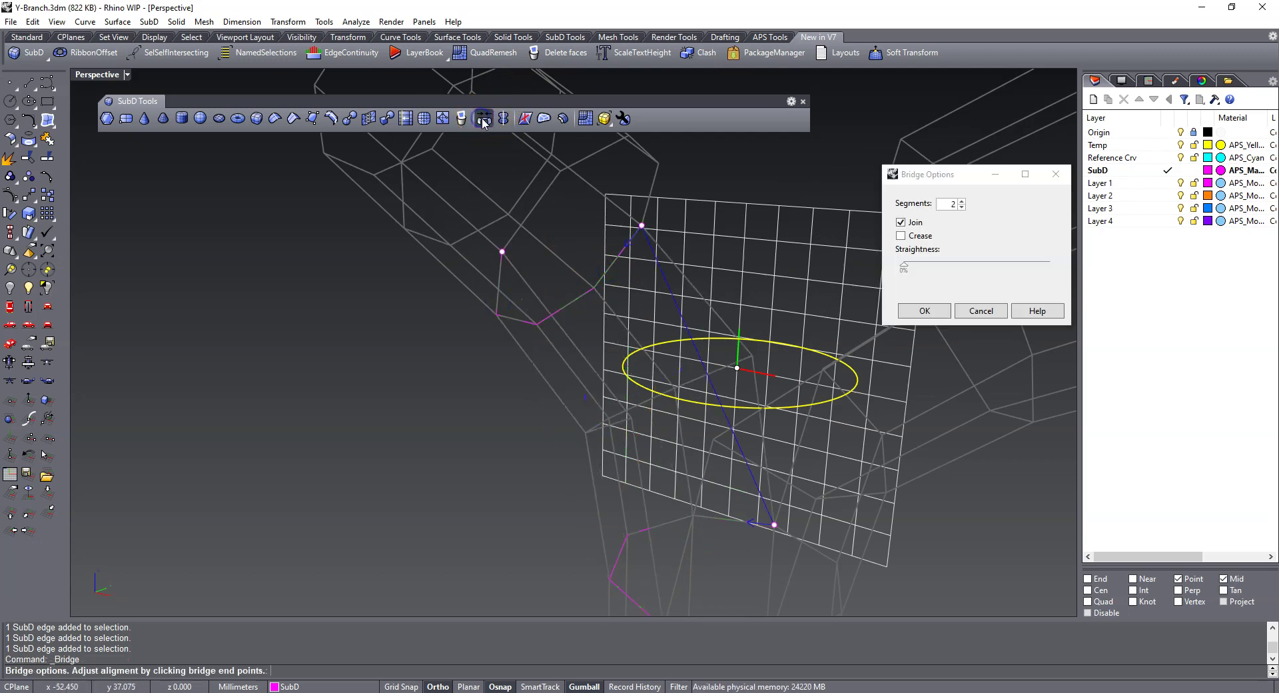
{"action": "left_click", "coordinate": [924, 310]}
- Bridge the remaining facing end edges of the upper left and upper right tubes with 2 segments
{"action": "right_click_drag", "start_coordinate": [759, 293], "coordinate": [812, 183]}
{"action": "scroll", "coordinate": [780, 232], "scroll_direction": "down", "scroll_amount": 4}
{"action": "scroll", "coordinate": [780, 232], "scroll_direction": "down", "scroll_amount": 3}
{"action": "scroll", "coordinate": [732, 240], "scroll_direction": "up", "scroll_amount": 10}
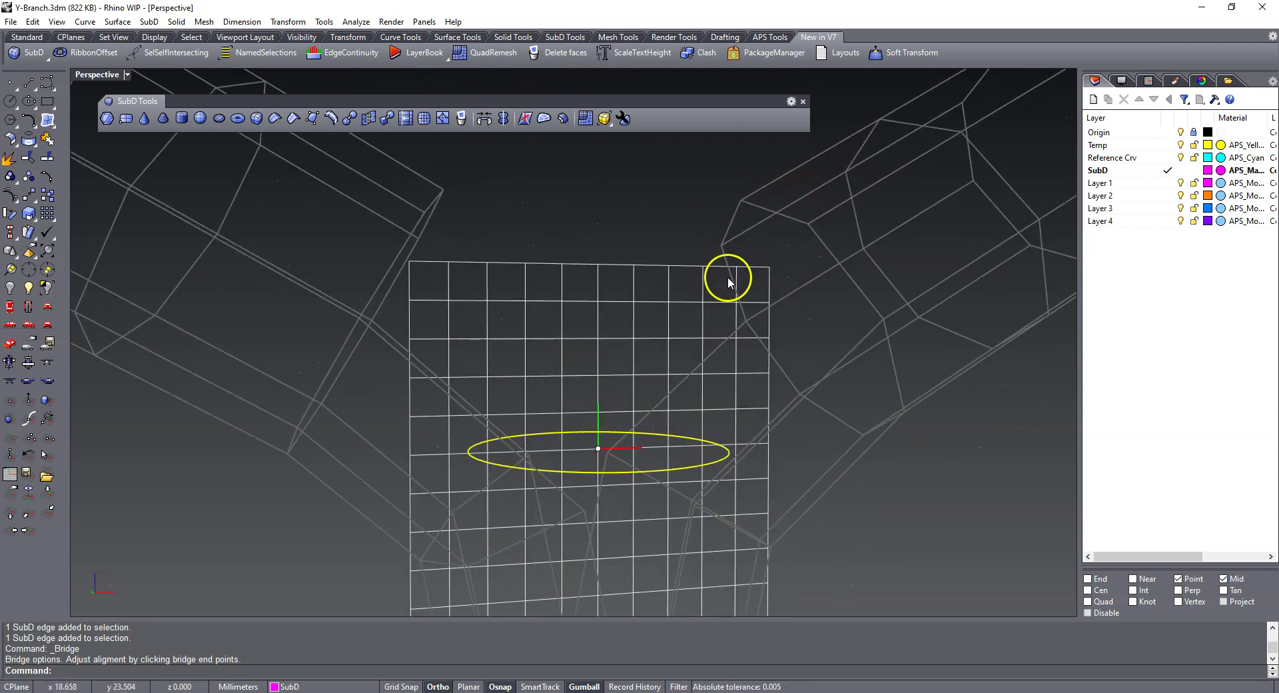
{"action": "left_click", "coordinate": [727, 277], "text": "ctrl+shift"}
{"action": "left_click", "coordinate": [728, 218]}
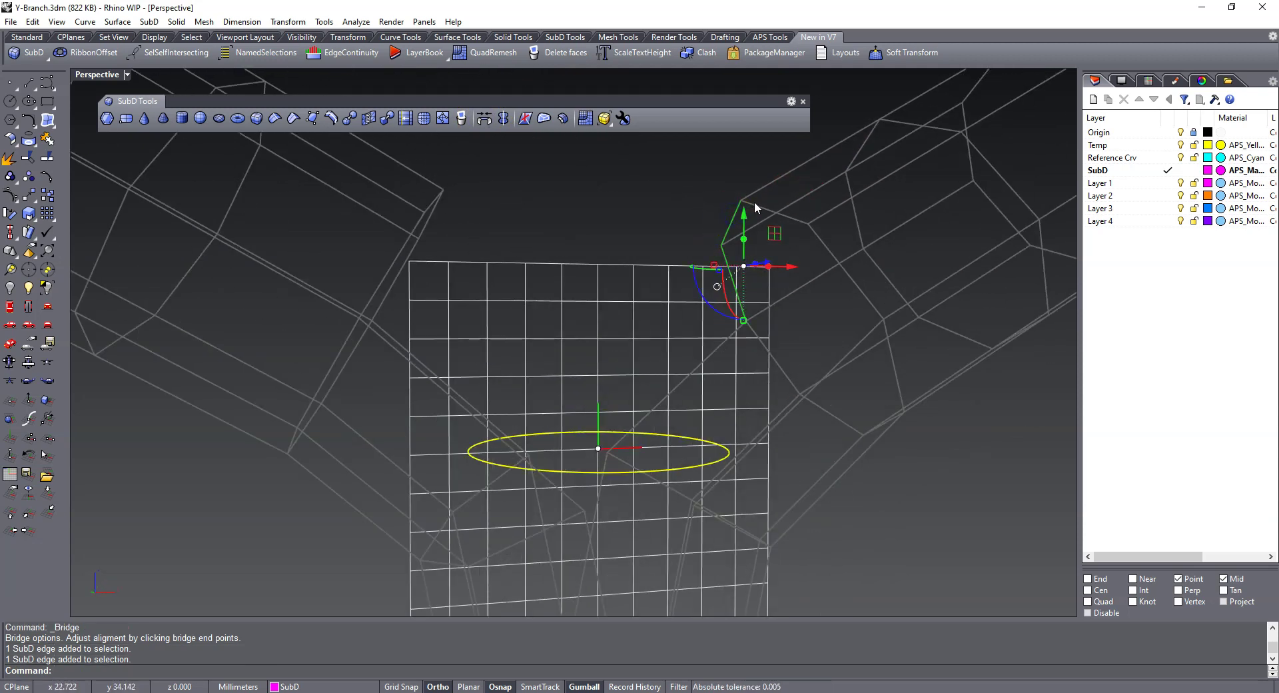
{"action": "left_click", "coordinate": [792, 238]}
{"action": "left_click", "coordinate": [765, 281]}
{"action": "right_click_drag", "start_coordinate": [765, 282], "coordinate": [661, 288]}
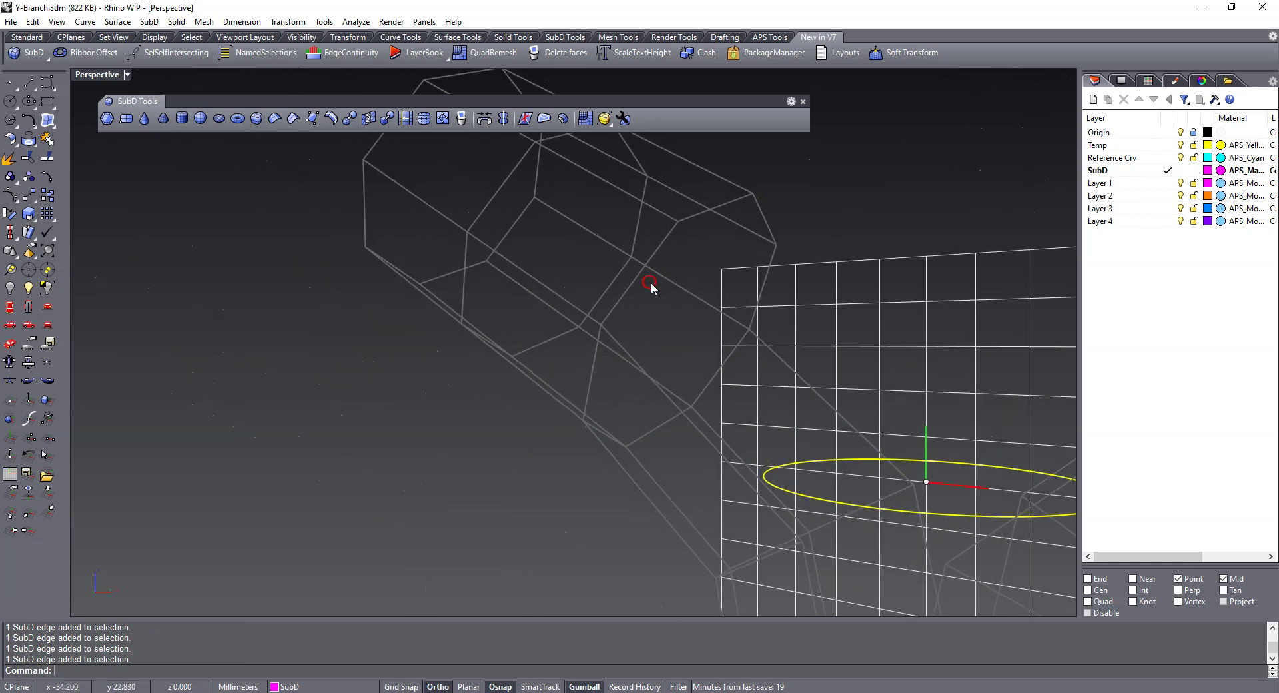
{"action": "left_click", "coordinate": [757, 289]}
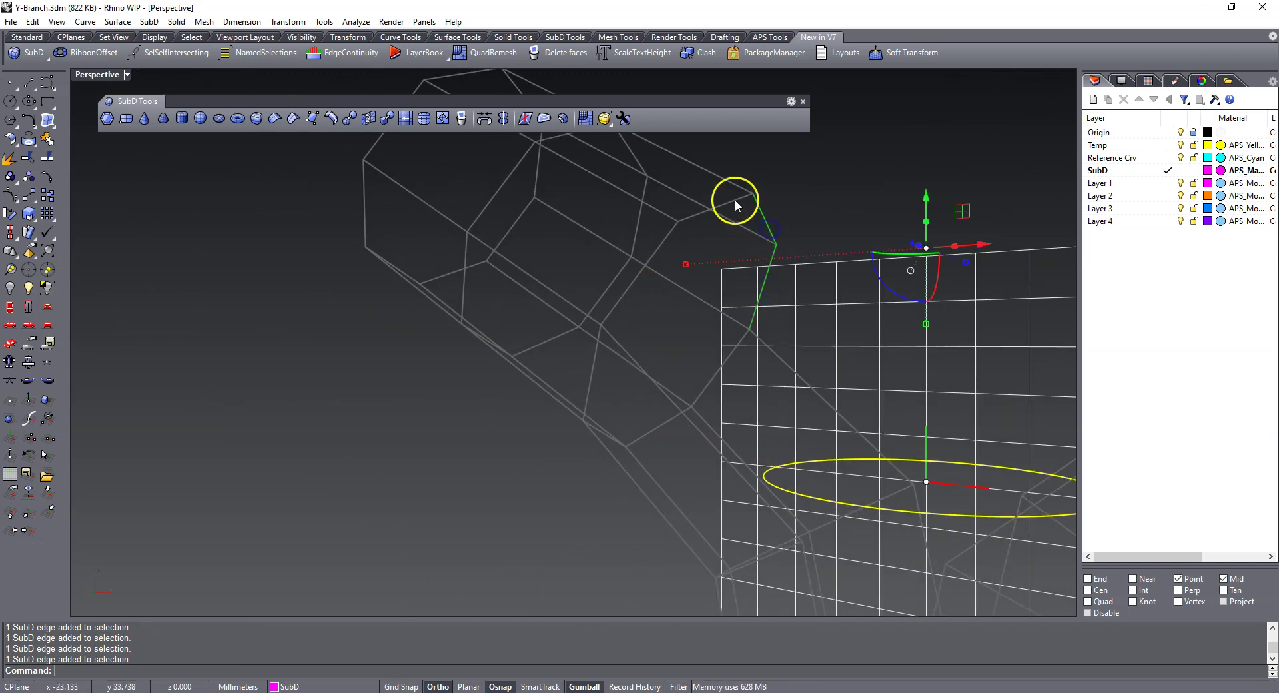
{"action": "left_click", "coordinate": [483, 118]}
{"action": "left_click", "coordinate": [913, 313]}
{"action": "scroll", "coordinate": [560, 296], "scroll_direction": "down", "scroll_amount": 5}
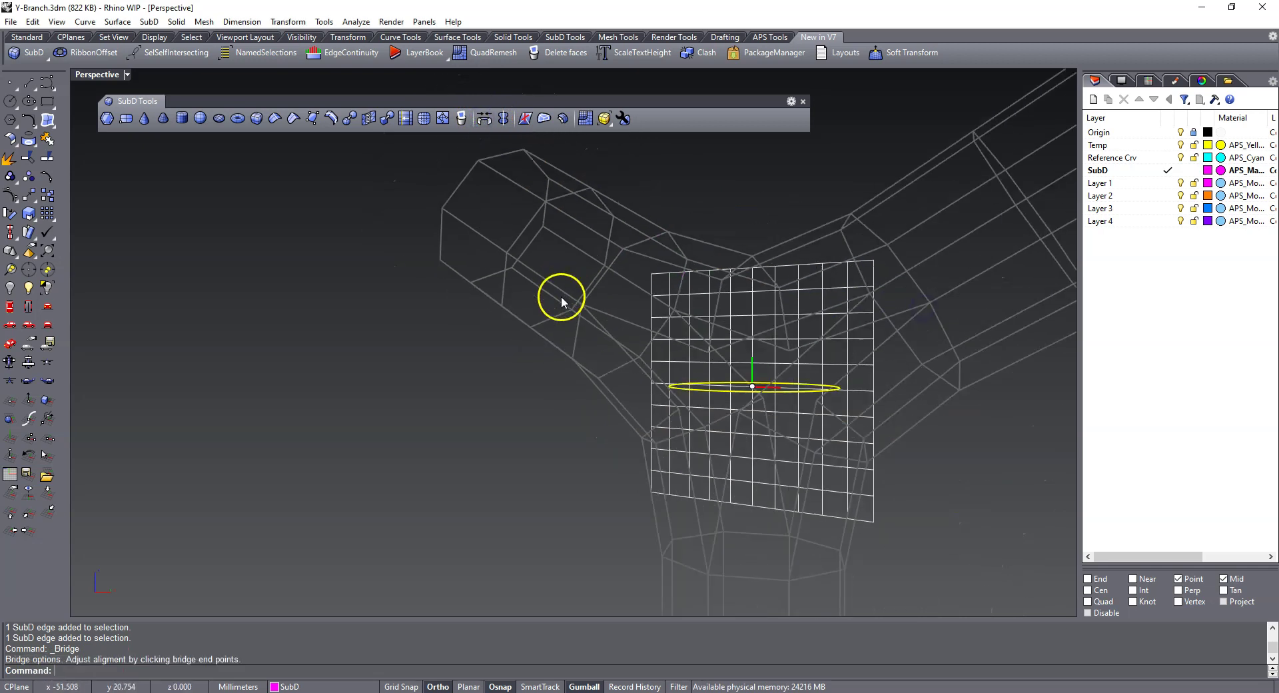
- Show the bridged SubD in the APS Shaded display mode and switch to the Front view
{"action": "type", "text": "WW"}
{"action": "key", "text": "Return"}
{"action": "scroll", "coordinate": [505, 339], "scroll_direction": "down", "scroll_amount": 5}
{"action": "mouse_move", "coordinate": [505, 339]}
{"action": "right_mouse_down"}
{"action": "mouse_move", "coordinate": [529, 406]}
{"action": "mouse_move", "coordinate": [558, 321]}
{"action": "right_mouse_up"}
{"action": "scroll", "coordinate": [540, 373], "scroll_direction": "up", "scroll_amount": 4}
{"action": "middle_click", "coordinate": [793, 260]}
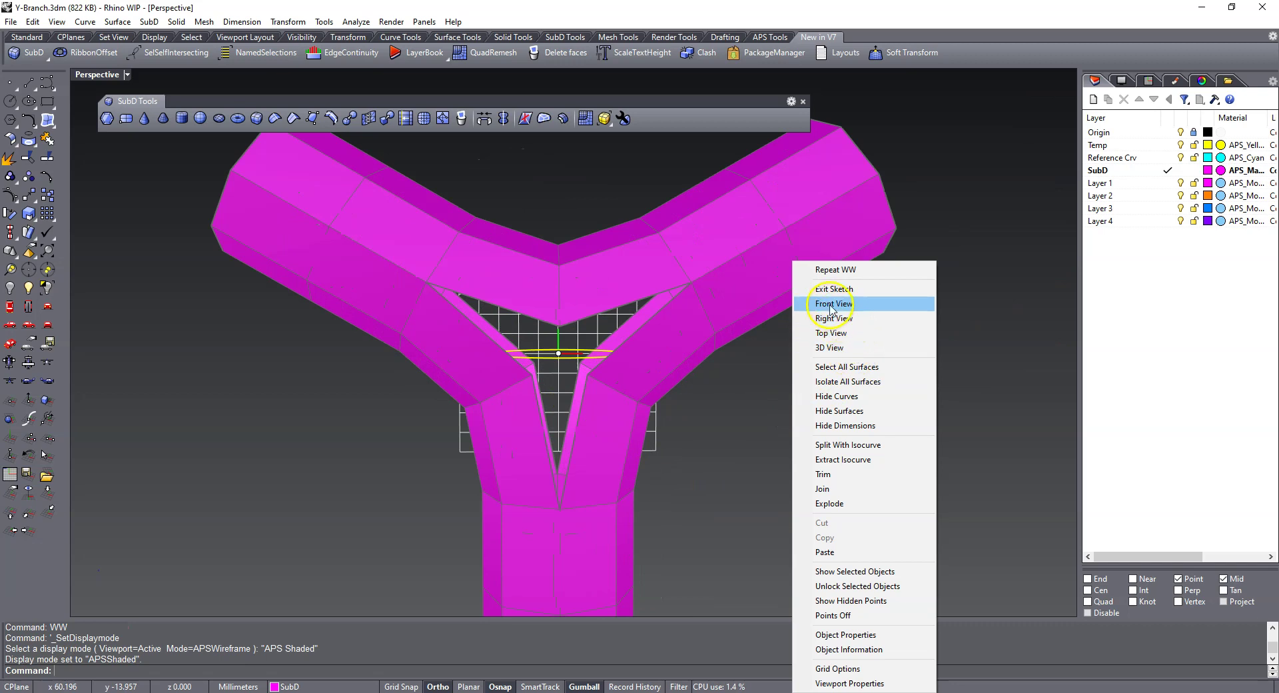
{"action": "left_click", "coordinate": [829, 304]}
{"action": "scroll", "coordinate": [673, 363], "scroll_direction": "up", "scroll_amount": 1}
- Turn on the SubD's control points and stitch the upper and right inner vertices of the front opening at their average location
{"action": "left_click", "coordinate": [600, 286]}
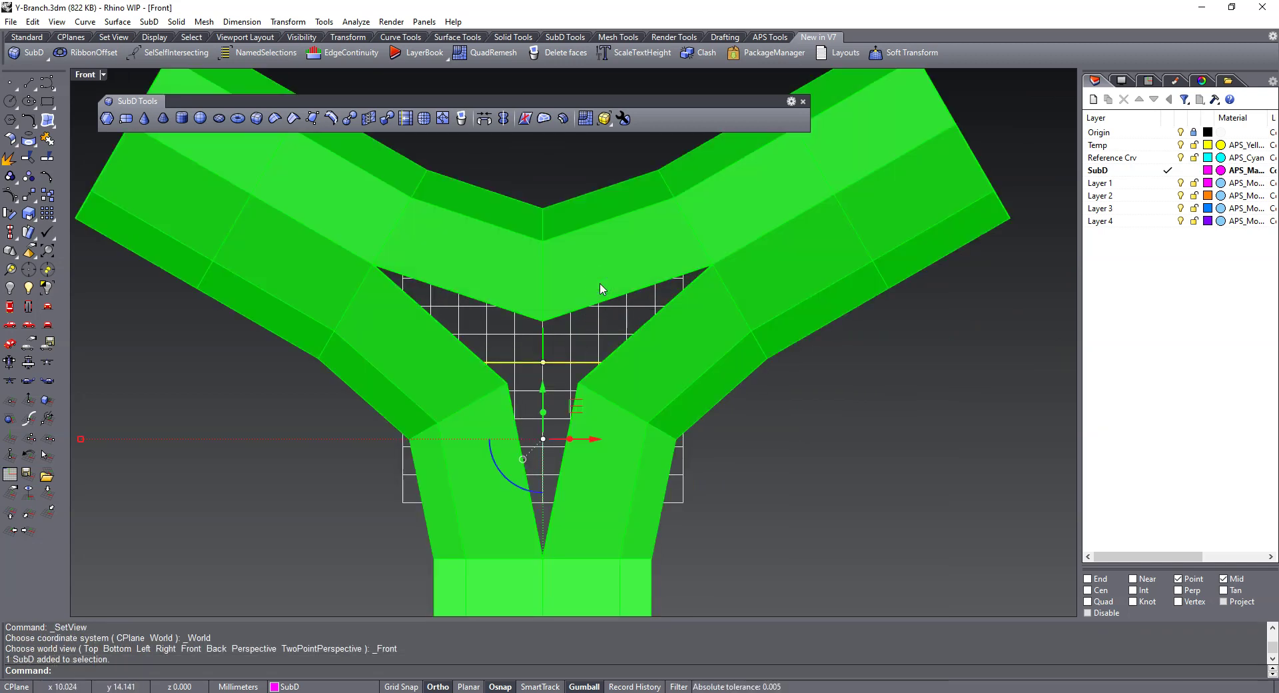
{"action": "key", "text": "F10"}
{"action": "scroll", "coordinate": [576, 353], "scroll_direction": "up", "scroll_amount": 1}
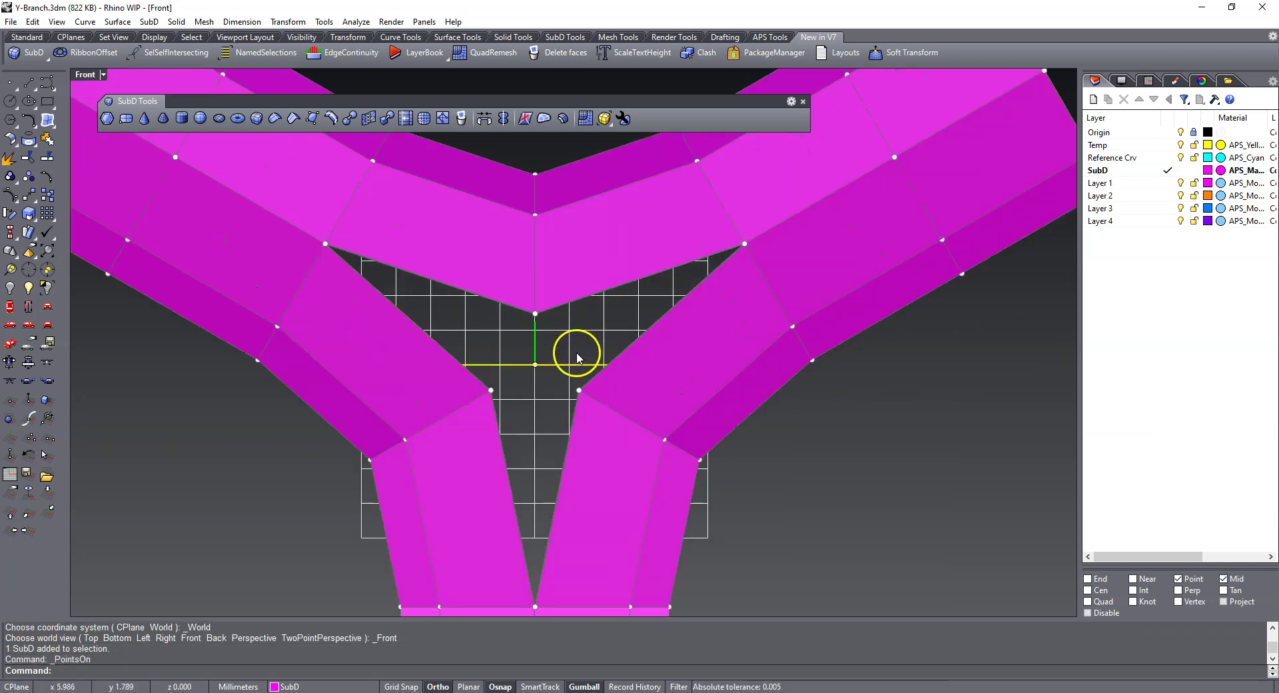
{"action": "left_click", "coordinate": [535, 313]}
{"action": "left_click", "coordinate": [576, 393], "text": "shift"}
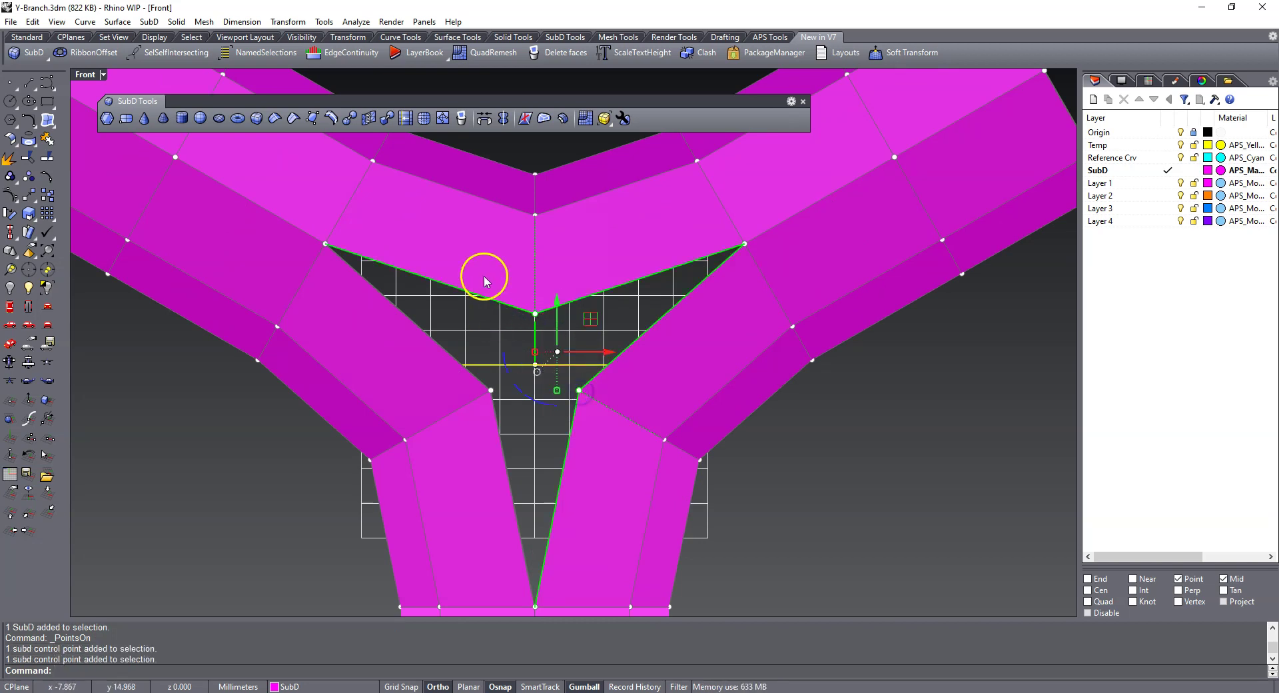
{"action": "left_click", "coordinate": [368, 119]}
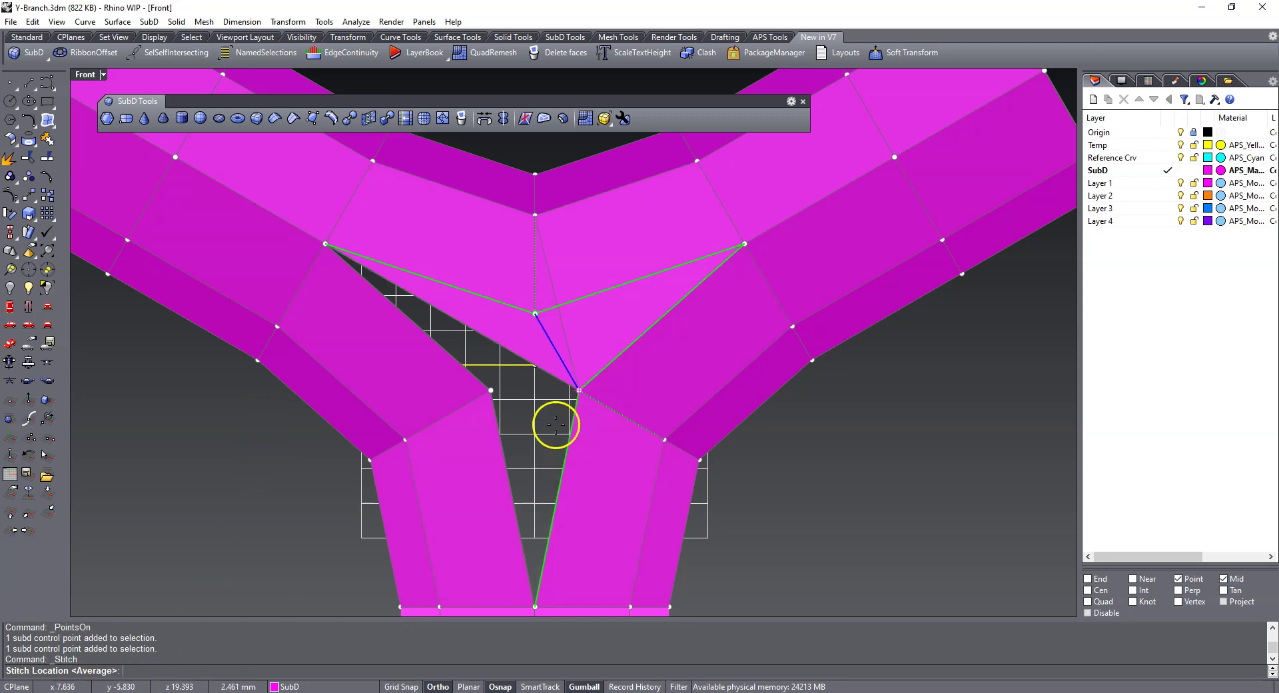
{"action": "right_click", "coordinate": [539, 378]}
- Use SetPt to set the stitched vertex's X and Y to 0, aligned to the CPlane
{"action": "left_click", "coordinate": [557, 351]}
{"action": "type", "text": "SetP"}
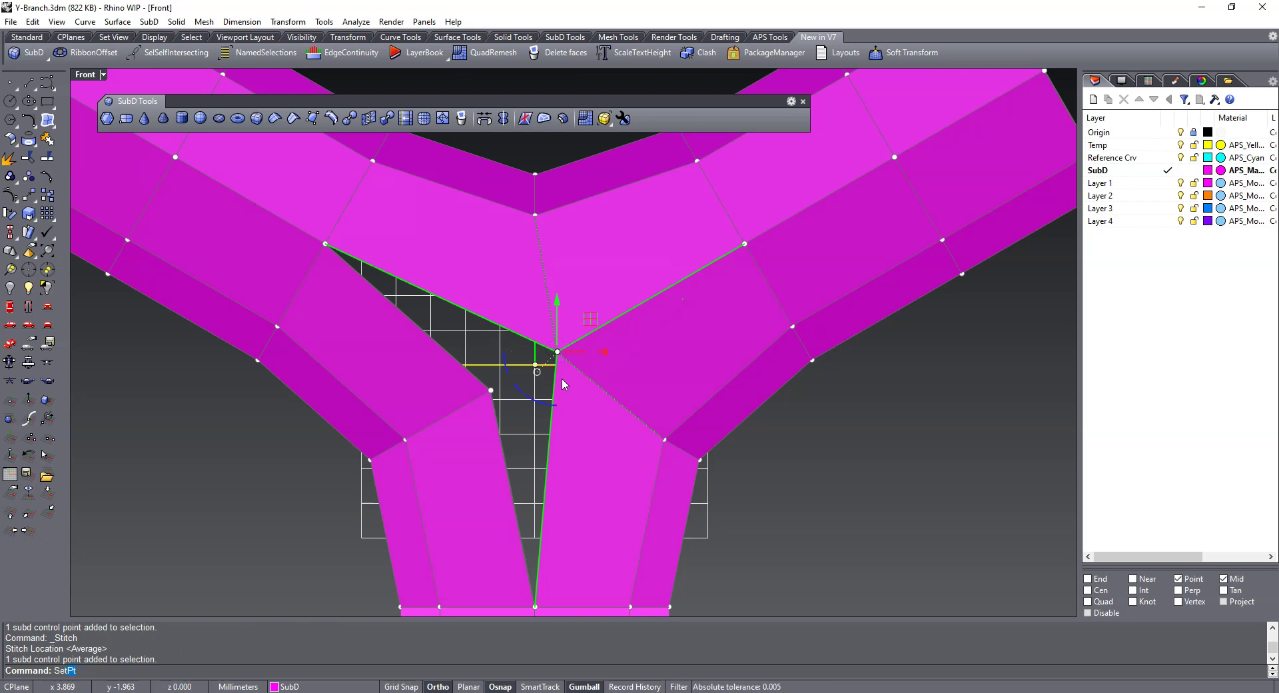
{"action": "type", "text": "t"}
{"action": "key", "text": "Return"}
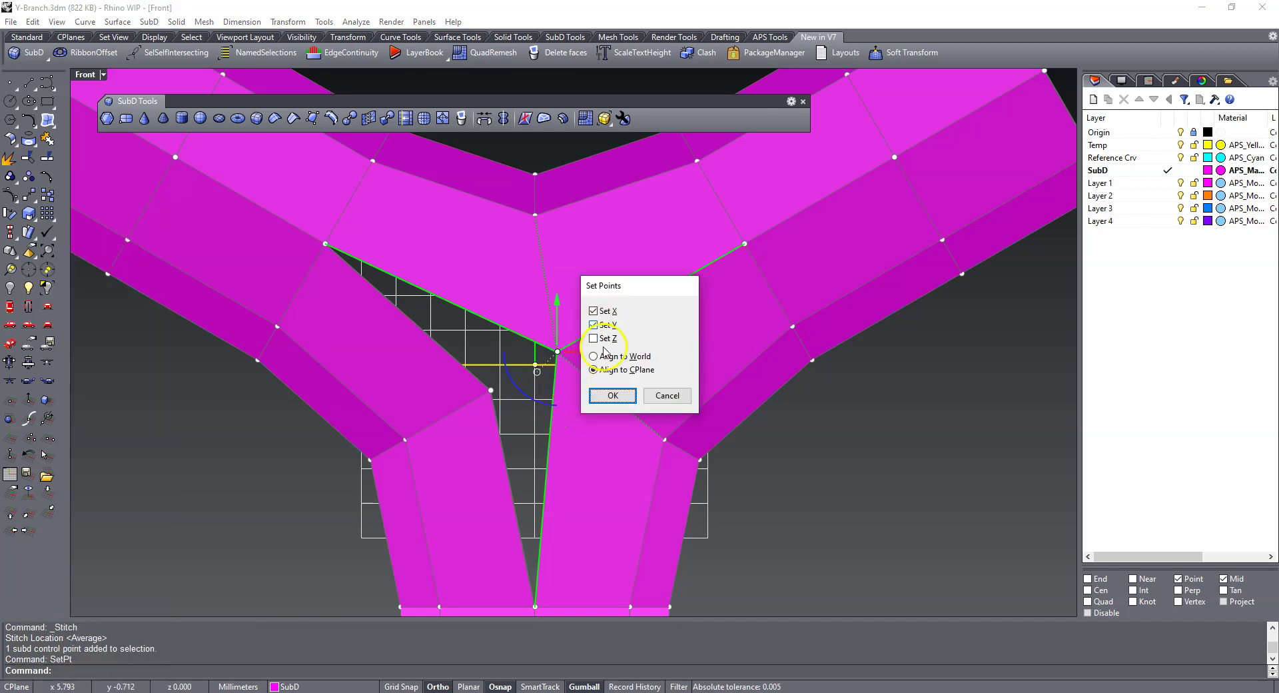
{"action": "left_click", "coordinate": [612, 395]}
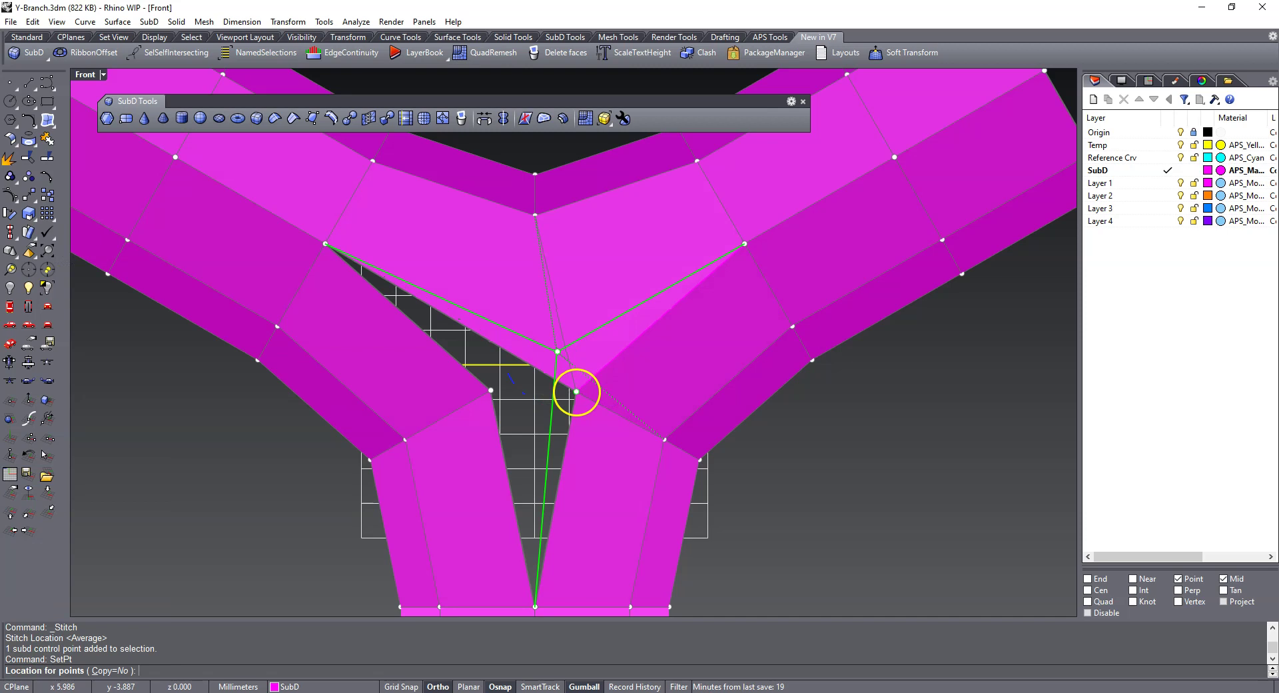
{"action": "type", "text": "0"}
{"action": "key", "text": "Return"}
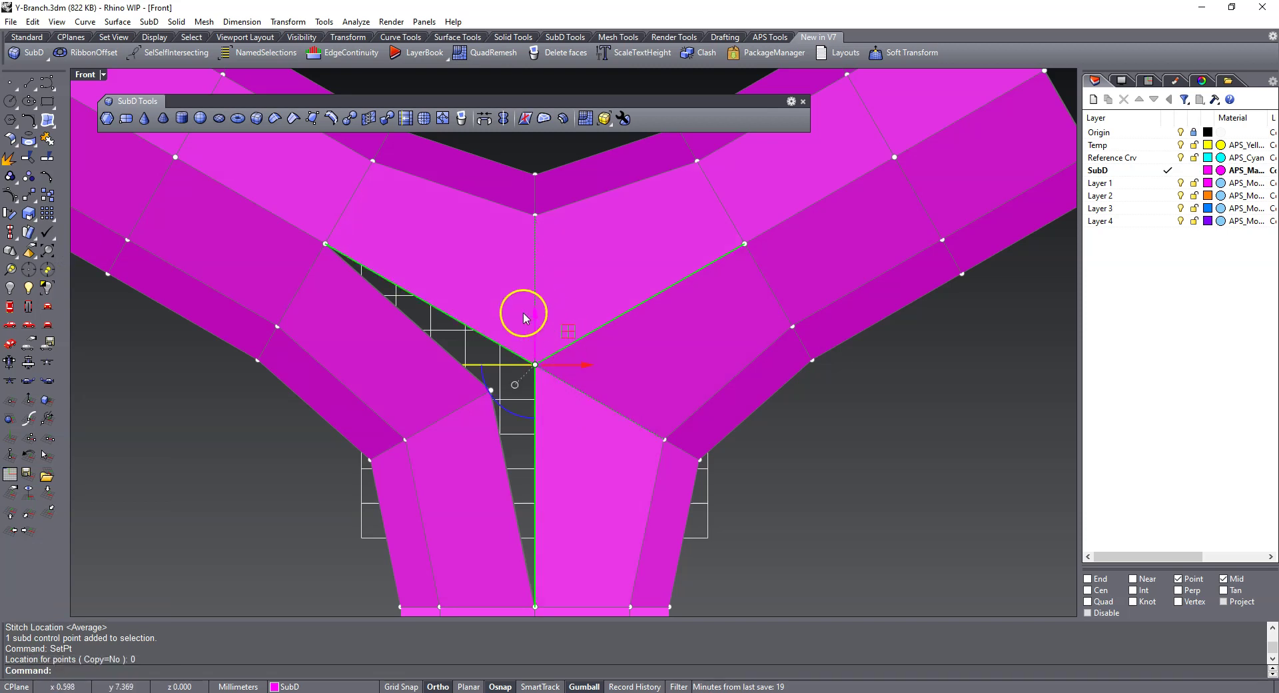
- Stitch the left inner vertex of the front opening to the central vertex at that vertex's location
{"action": "left_click", "coordinate": [508, 432]}
{"action": "left_click", "coordinate": [491, 391]}
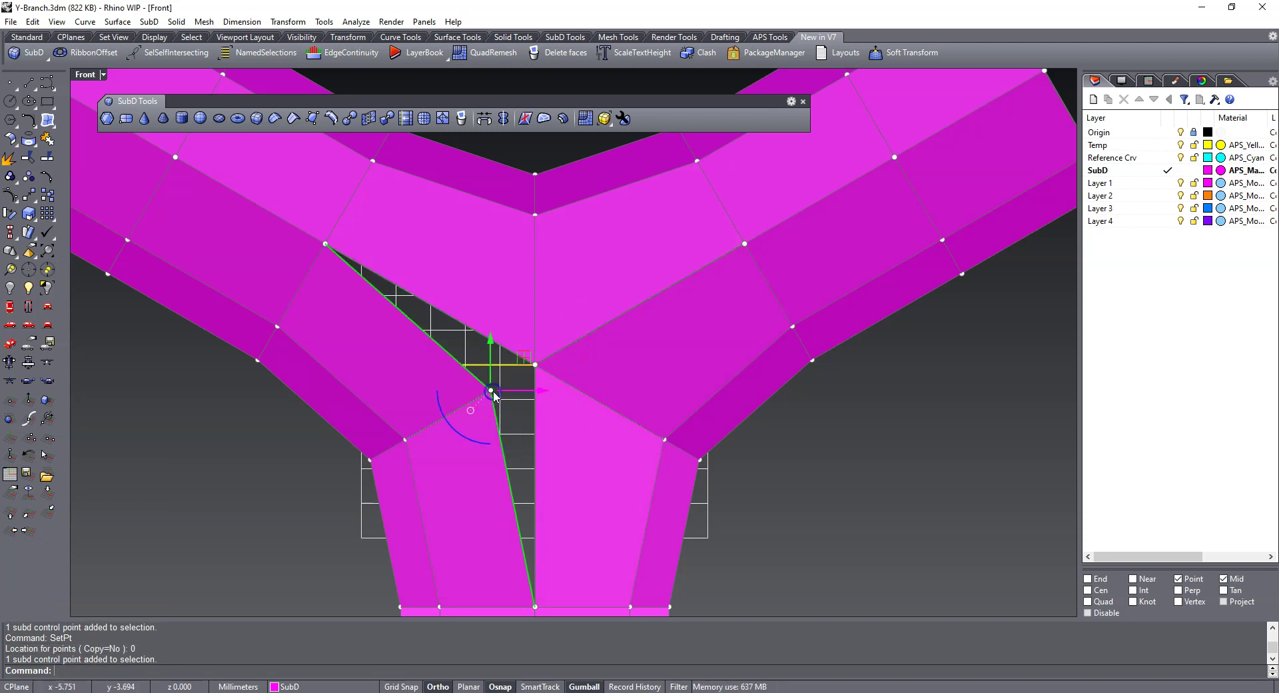
{"action": "left_click", "coordinate": [536, 365], "text": "shift"}
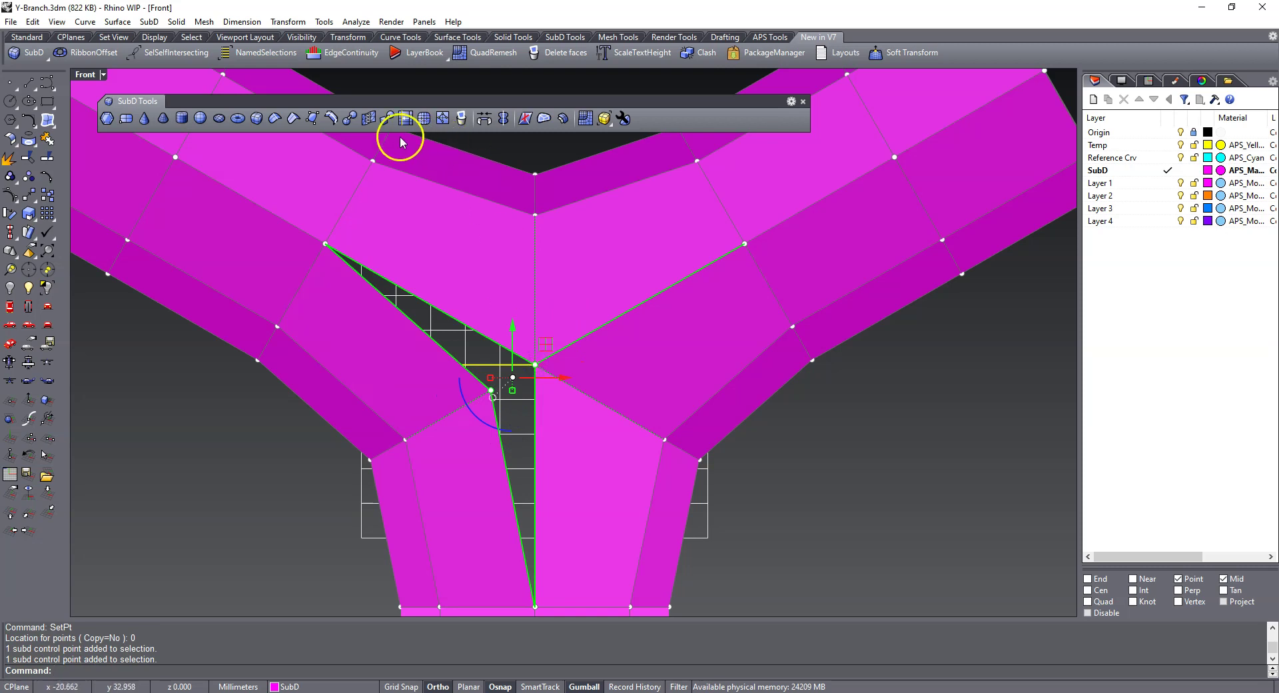
{"action": "left_click", "coordinate": [367, 118]}
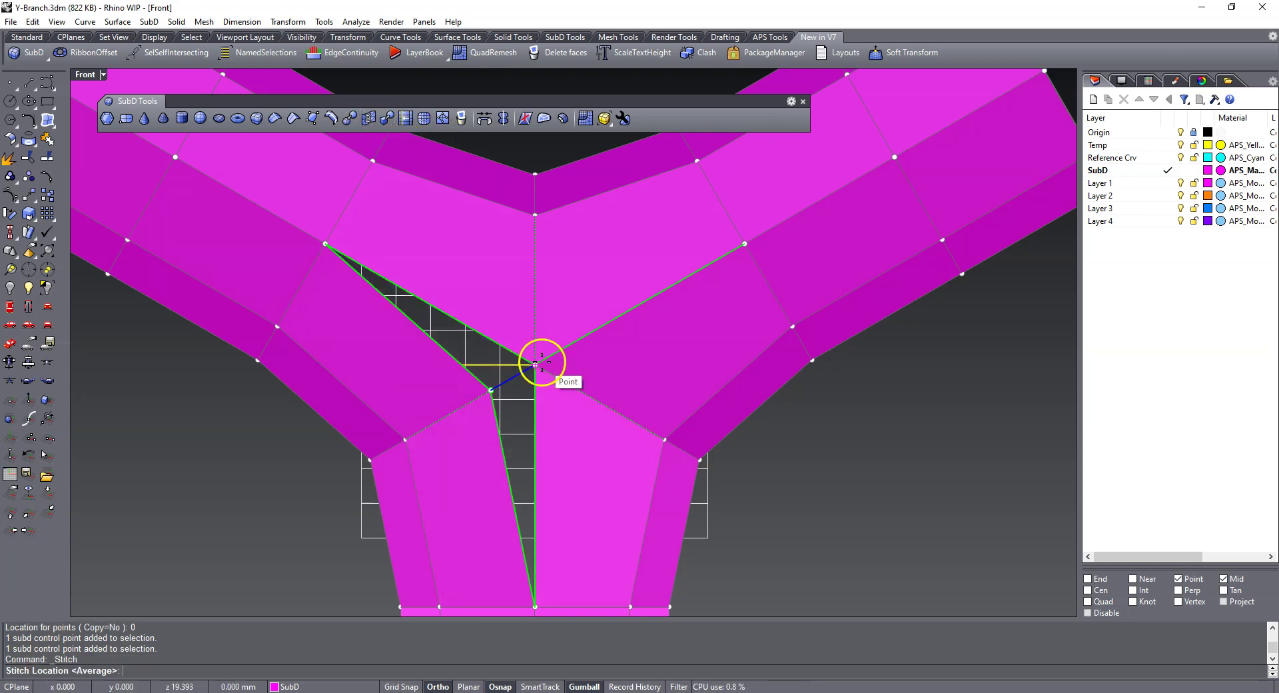
{"action": "left_click", "coordinate": [533, 360]}
- Return to the Perspective view and check the closed front junction in smooth and flat display
{"action": "scroll", "coordinate": [537, 353], "scroll_direction": "down", "scroll_amount": 3}
{"action": "right_click", "coordinate": [764, 402]}
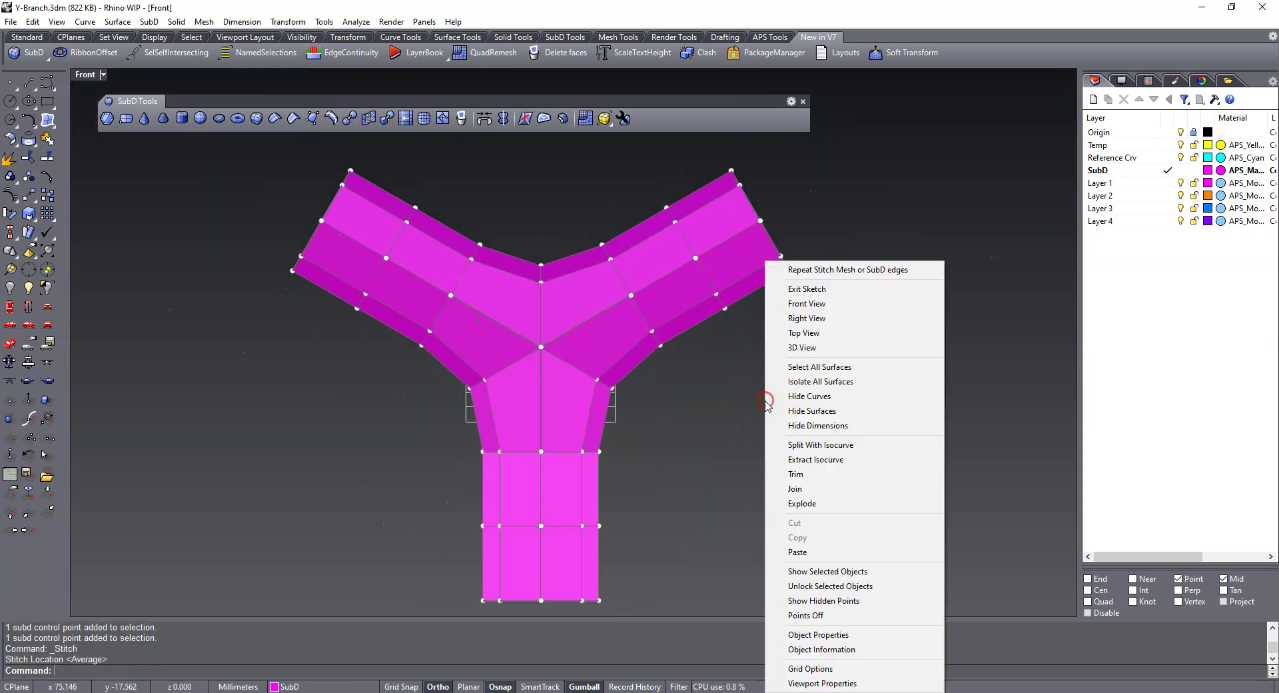
{"action": "left_click", "coordinate": [799, 347]}
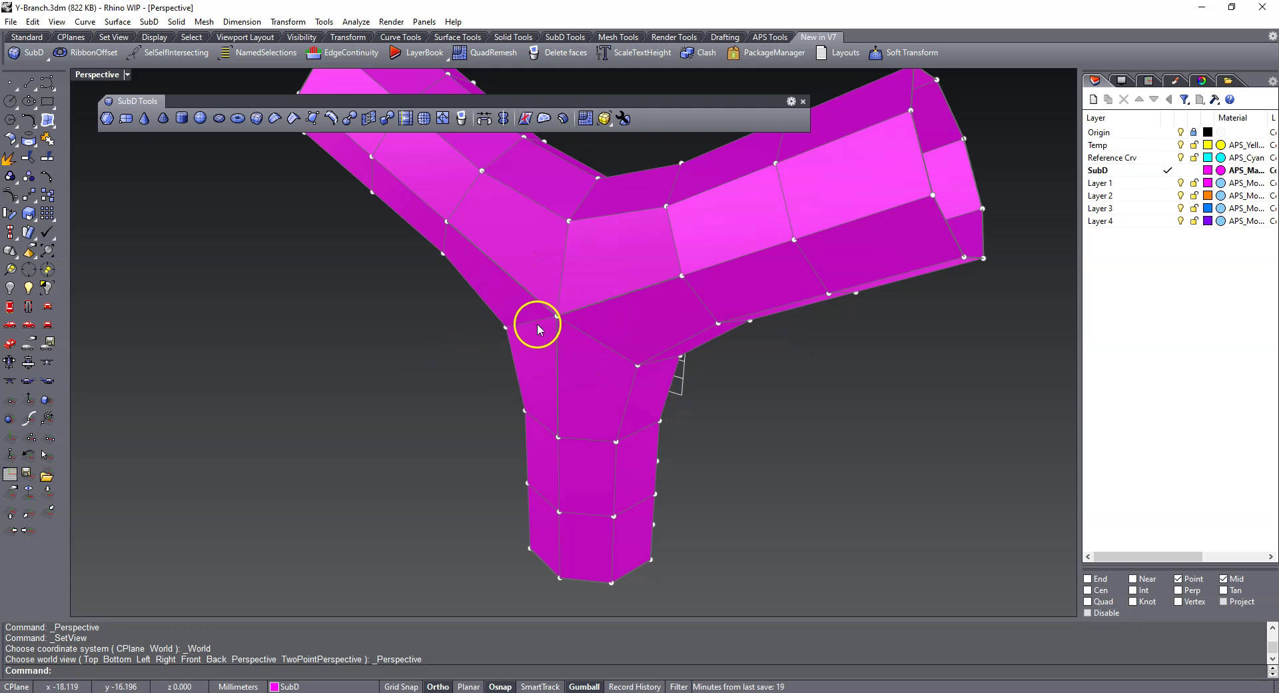
{"action": "key", "text": "Tab"}
{"action": "key", "text": "Tab"}
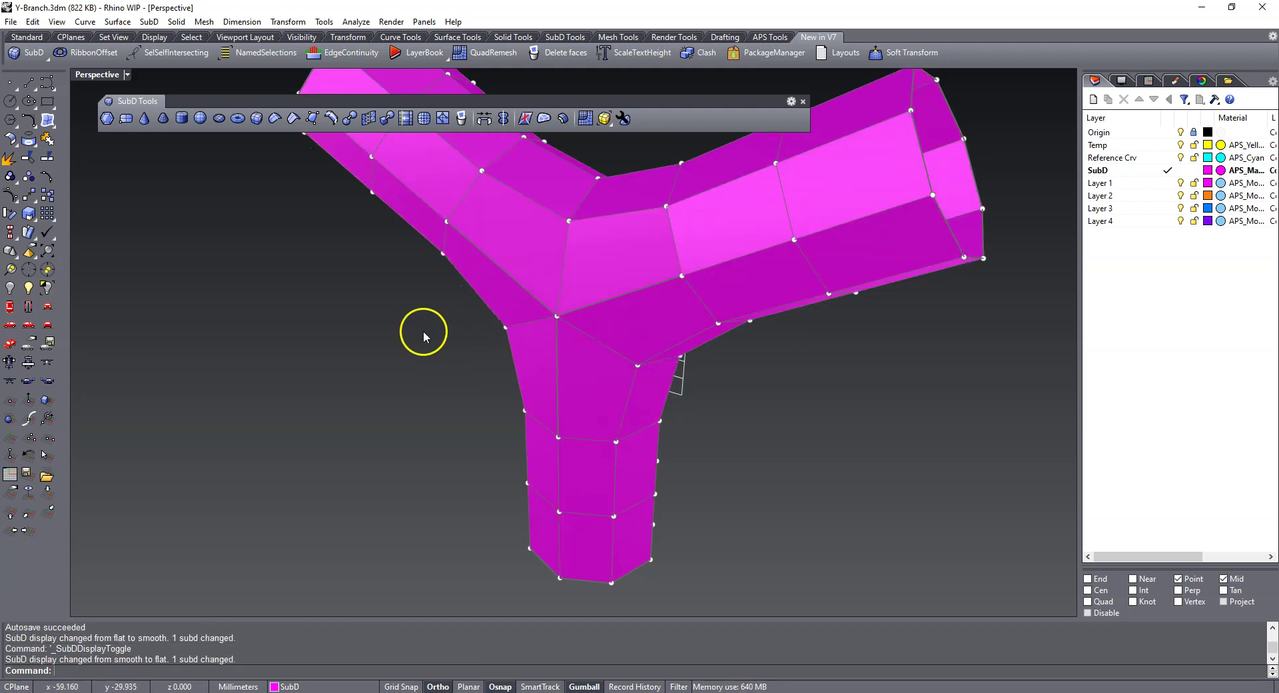
- Remove the creases from the three edges meeting at the front central vertex and compare smooth and flat display
{"action": "left_click", "coordinate": [532, 293], "text": "ctrl+shift"}
{"action": "left_click", "coordinate": [555, 343], "text": "ctrl+shift"}
{"action": "left_click", "coordinate": [585, 309], "text": "ctrl+shift"}
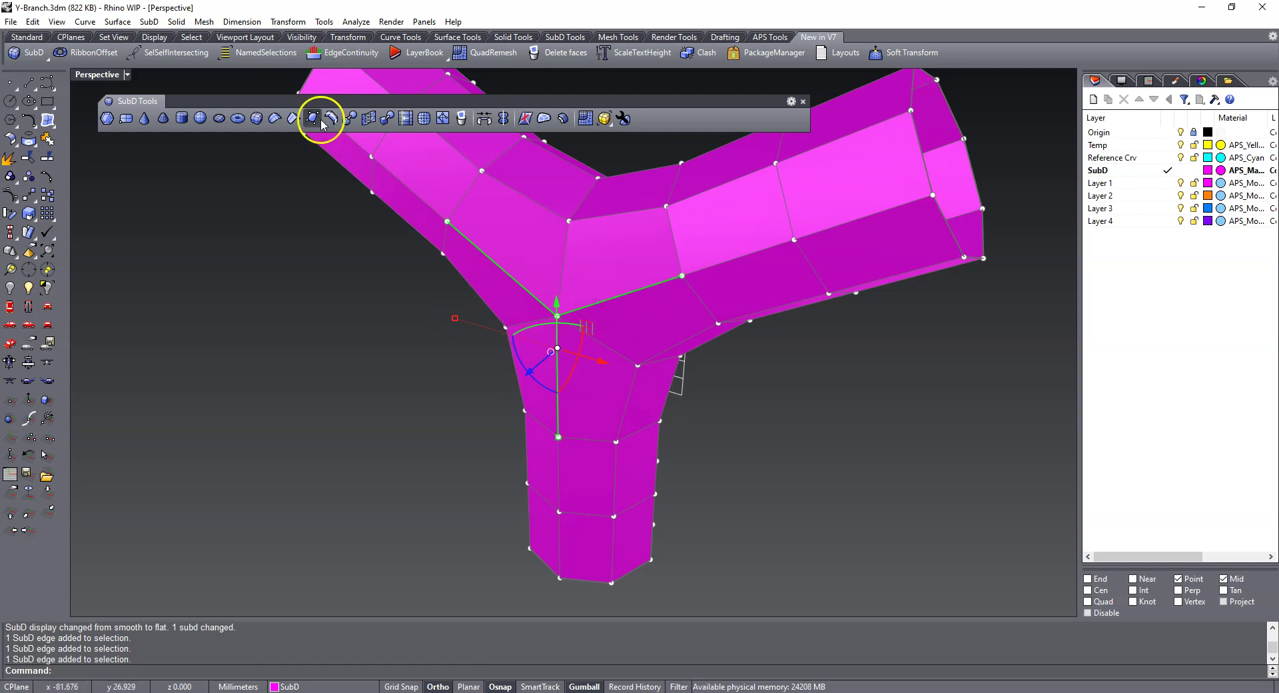
{"action": "left_click", "coordinate": [274, 118]}
{"action": "left_click", "coordinate": [346, 322]}
{"action": "key", "text": "Tab"}
{"action": "key", "text": "Tab"}
- Examine the Y-branch from the side and in the Perspective view
{"action": "scroll", "coordinate": [346, 317], "scroll_direction": "down", "scroll_amount": 5}
{"action": "right_click_drag", "start_coordinate": [349, 327], "coordinate": [286, 336]}
{"action": "right_click", "coordinate": [374, 275]}
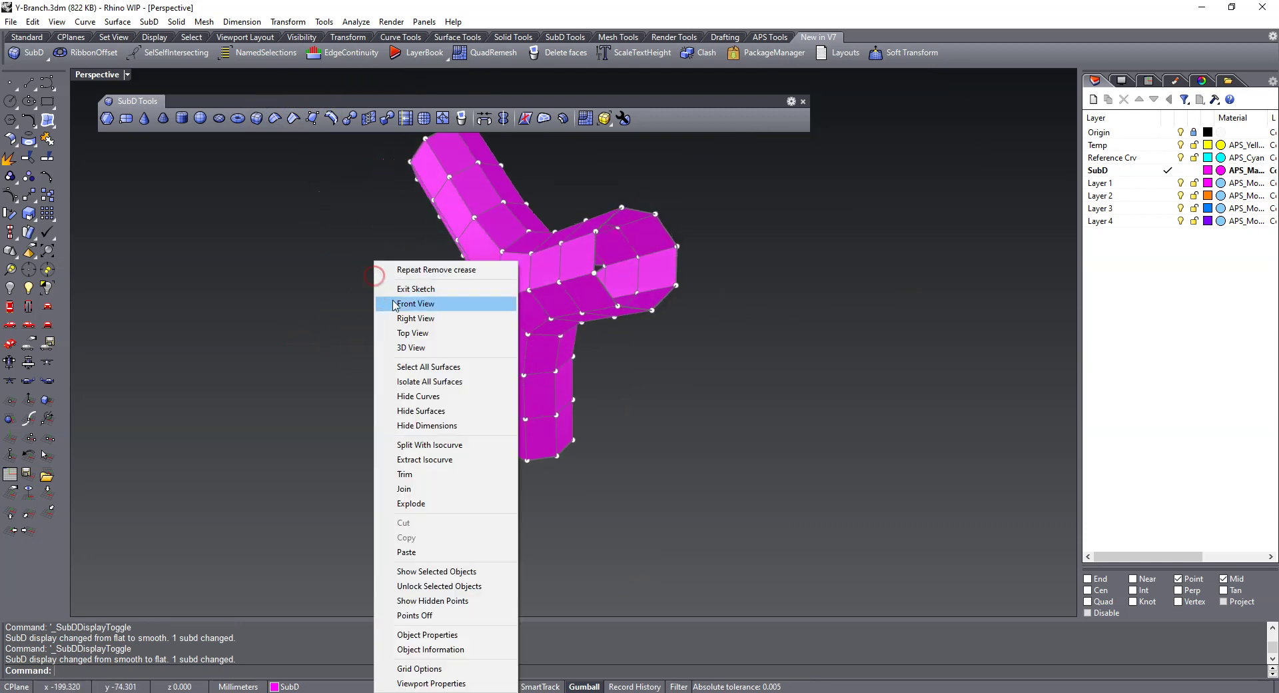
{"action": "left_click", "coordinate": [399, 325]}
{"action": "right_click", "coordinate": [762, 310]}
{"action": "left_click", "coordinate": [789, 347]}
{"action": "scroll", "coordinate": [482, 337], "scroll_direction": "up", "scroll_amount": 3}
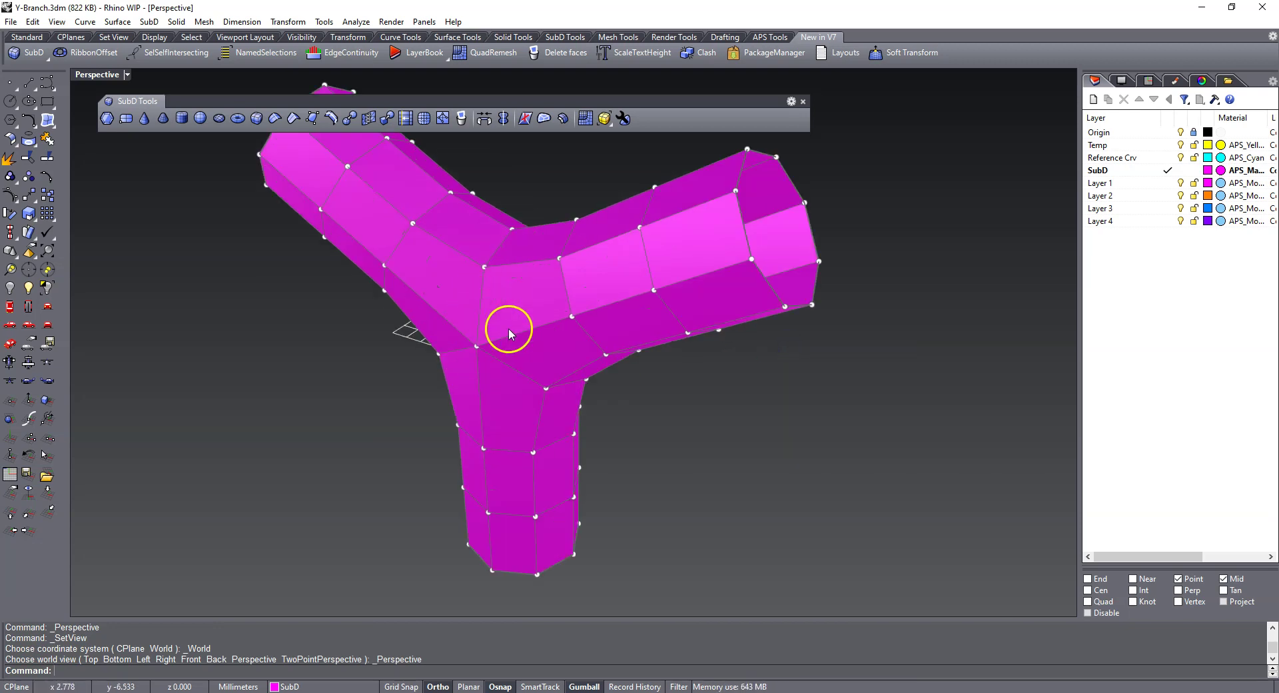
{"action": "right_click_drag", "start_coordinate": [526, 334], "coordinate": [454, 194]}
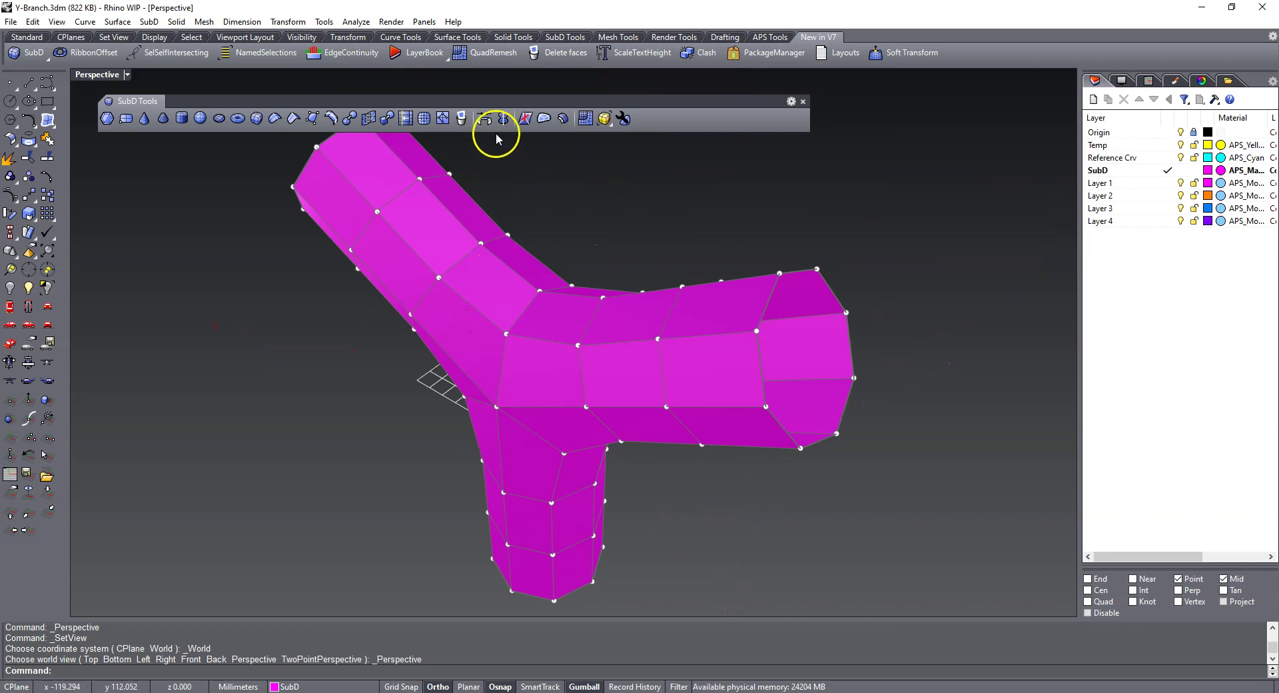
- Reflect the Y-branch SubD about the X axis, keeping the side with the stitched front vertex
{"action": "left_click", "coordinate": [496, 118]}
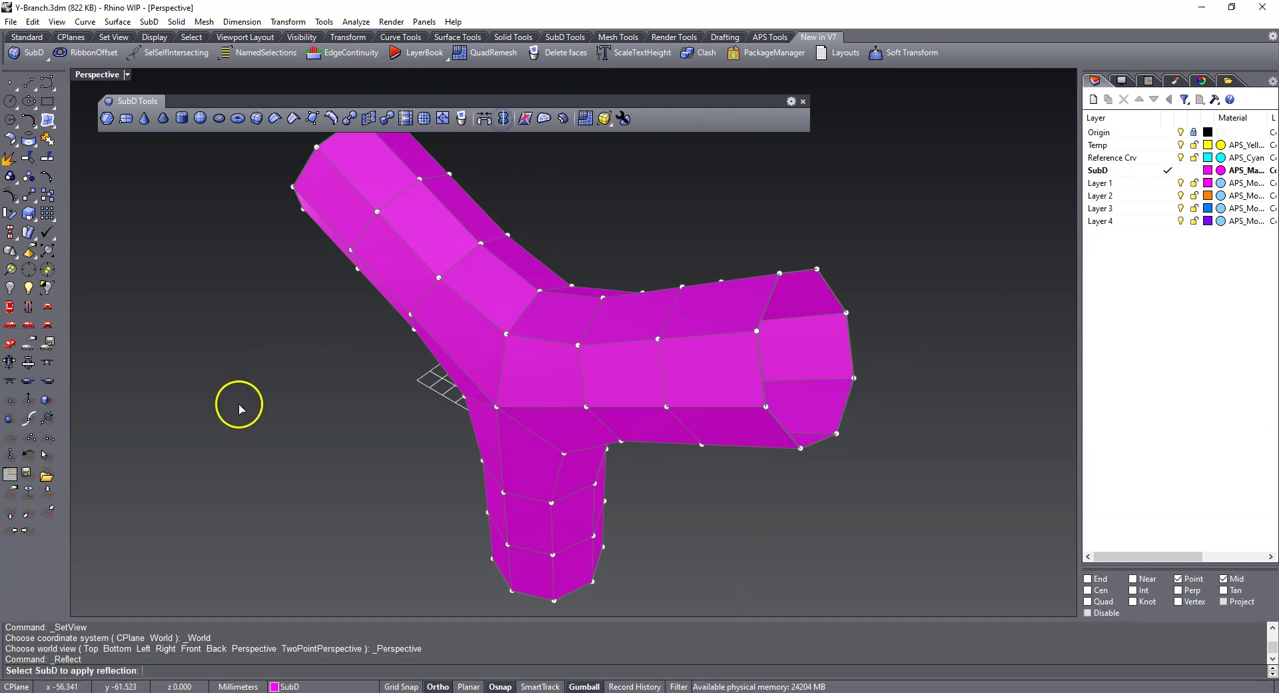
{"action": "left_click", "coordinate": [534, 383]}
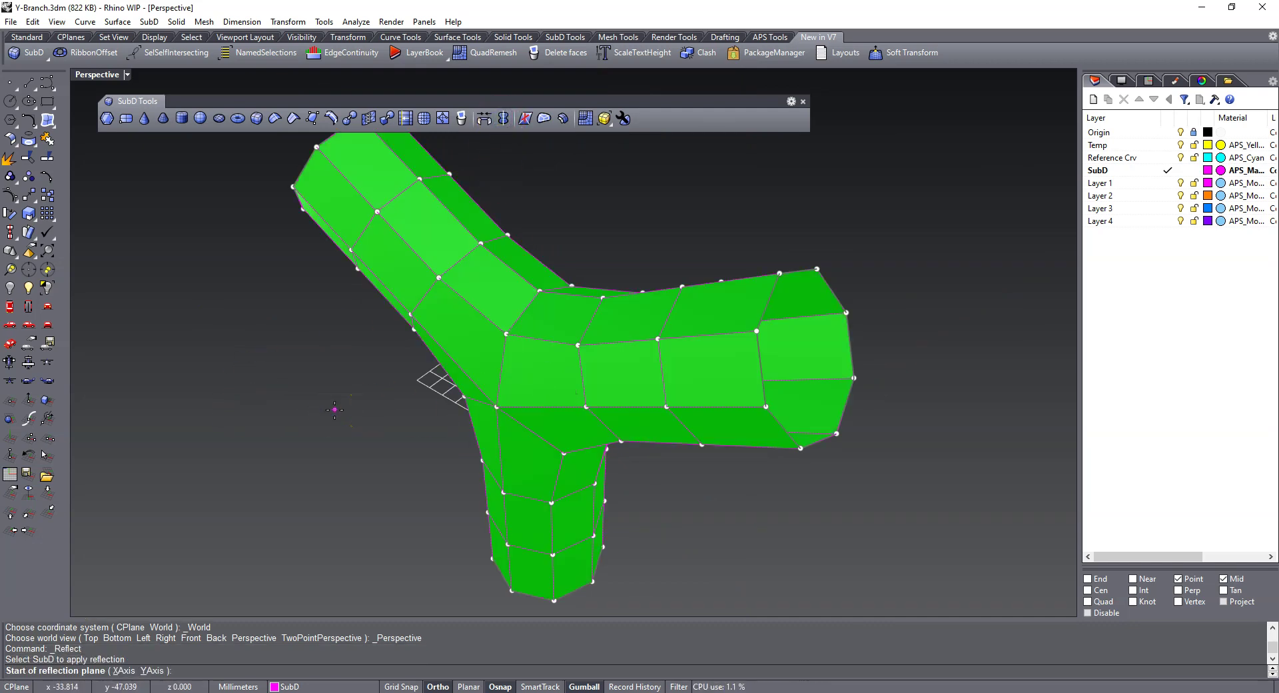
{"action": "left_click", "coordinate": [121, 670]}
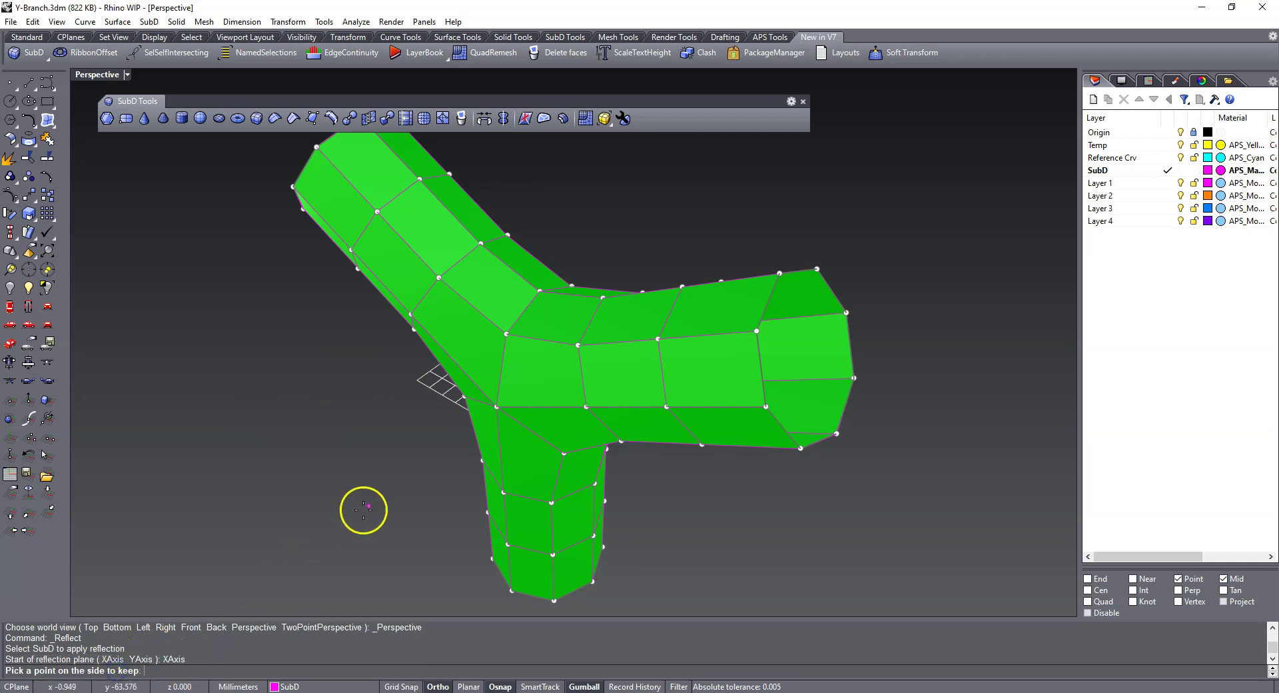
{"action": "left_click", "coordinate": [497, 408]}
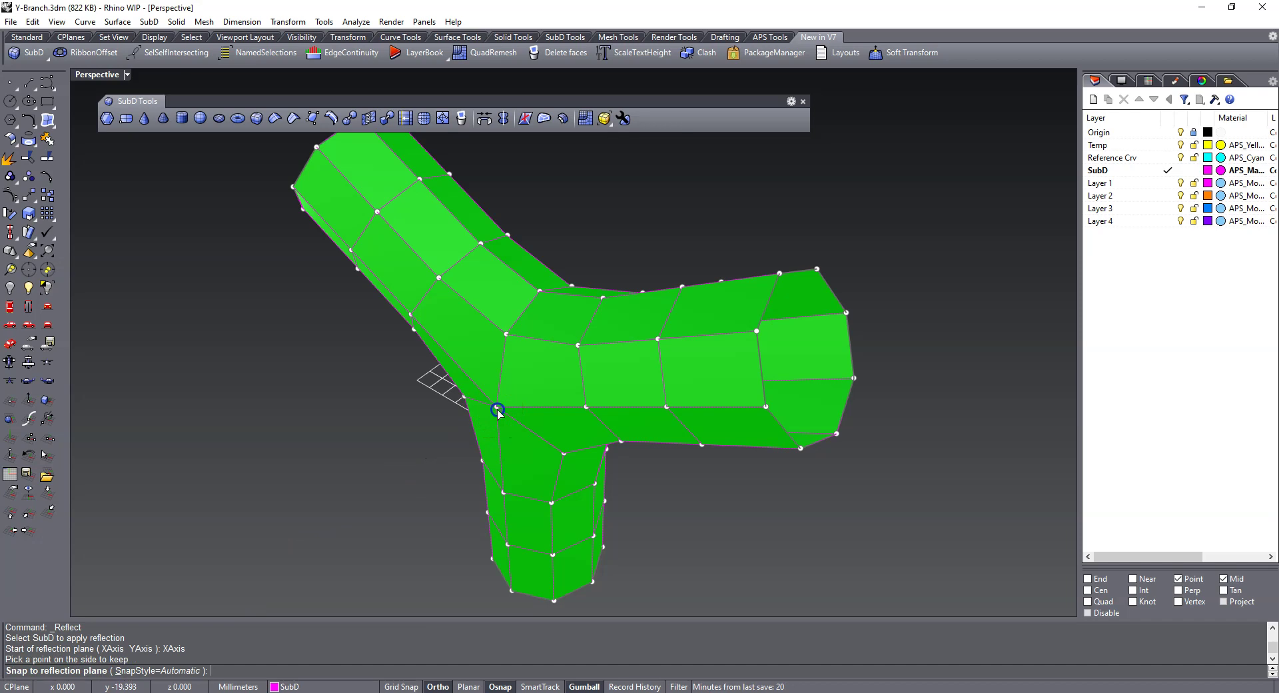
{"action": "right_click_drag", "start_coordinate": [497, 407], "coordinate": [453, 428]}
- Switch the reflected Y-branch to smooth display and turn off its control points
{"action": "scroll", "coordinate": [372, 416], "scroll_direction": "down", "scroll_amount": 6}
{"action": "key", "text": "Tab"}
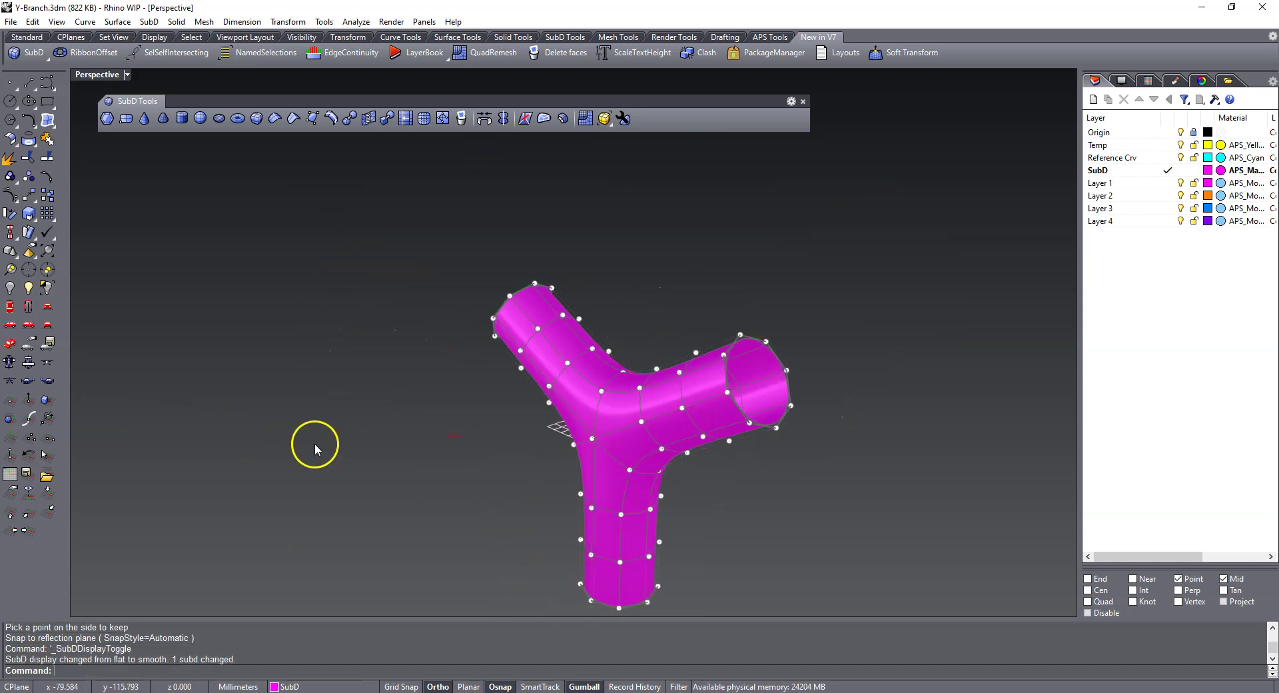
{"action": "right_click_drag", "start_coordinate": [327, 468], "coordinate": [433, 521]}
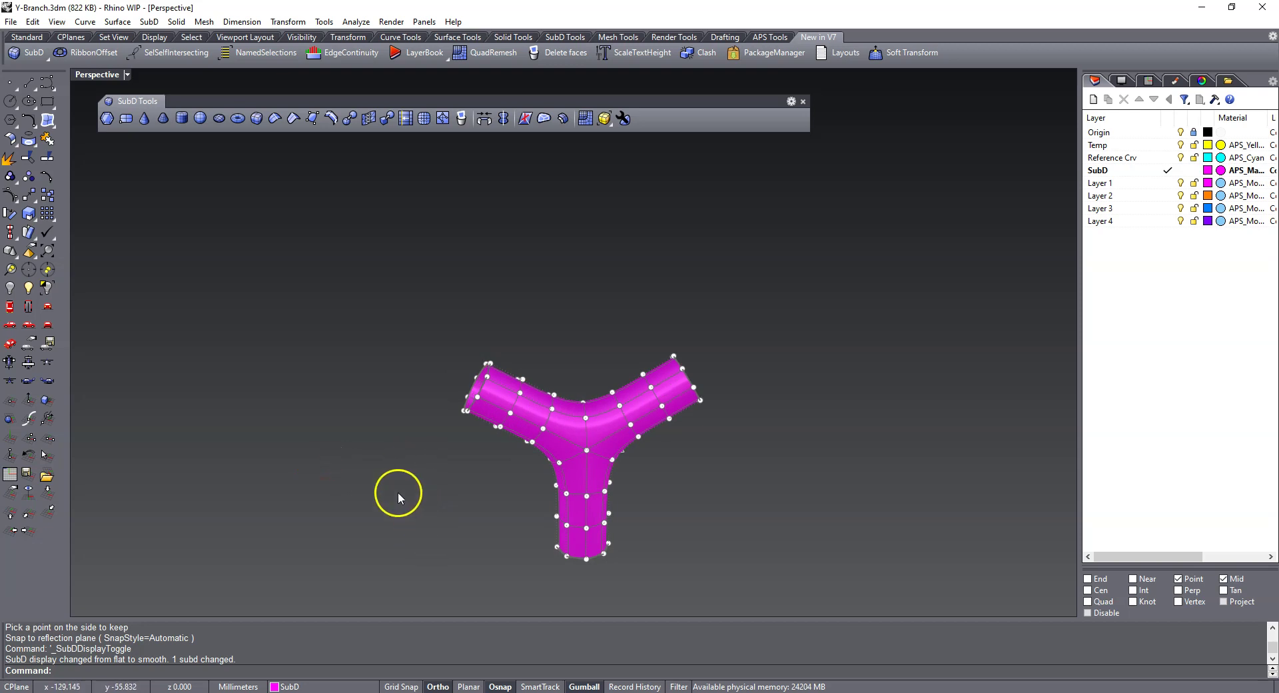
{"action": "right_click_drag", "start_coordinate": [382, 471], "coordinate": [126, 418], "text": "shift"}
{"action": "scroll", "coordinate": [373, 373], "scroll_direction": "up", "scroll_amount": 4}
{"action": "scroll", "coordinate": [324, 399], "scroll_direction": "up", "scroll_amount": 4}
{"action": "scroll", "coordinate": [306, 410], "scroll_direction": "down", "scroll_amount": 2}
{"action": "right_click_drag", "start_coordinate": [224, 467], "coordinate": [293, 463]}
{"action": "key", "text": "Escape"}
{"action": "left_click", "coordinate": [289, 454]}
{"action": "right_click_drag", "start_coordinate": [595, 446], "coordinate": [631, 447]}
{"action": "scroll", "coordinate": [545, 349], "scroll_direction": "up", "scroll_amount": 4}
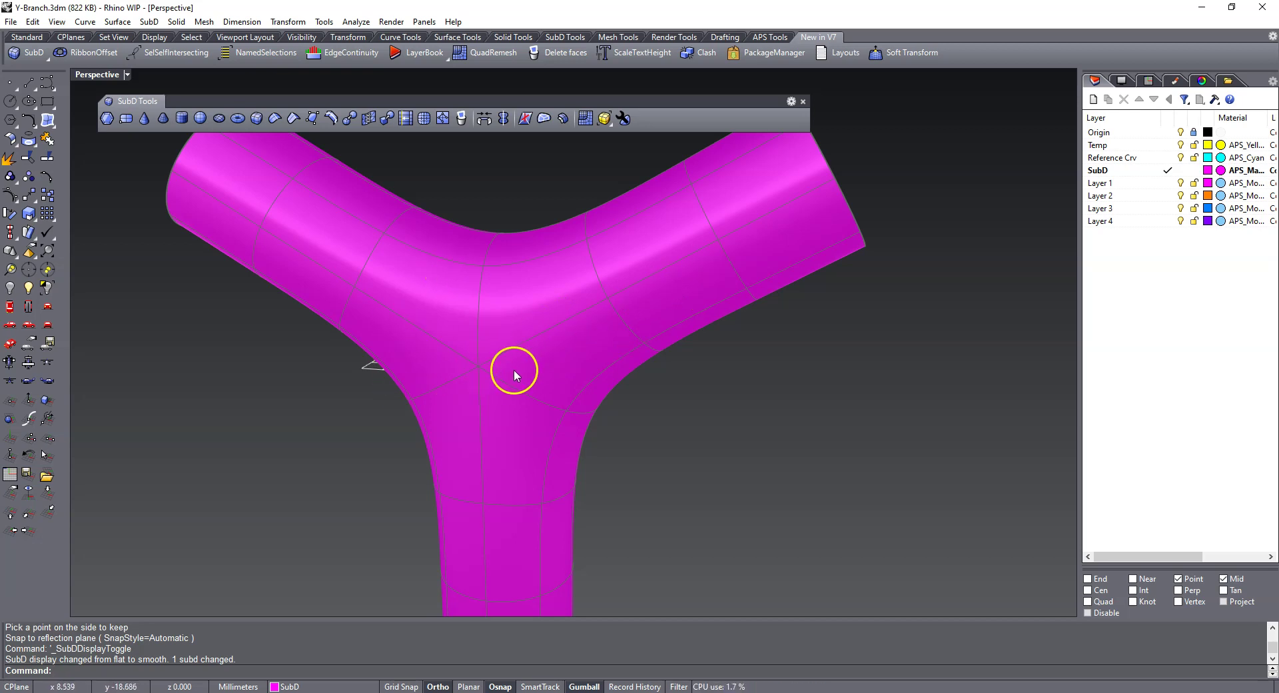
- Try moving a SubD face beside the junction with the gumball, and undo the move
{"action": "left_click", "coordinate": [578, 439]}
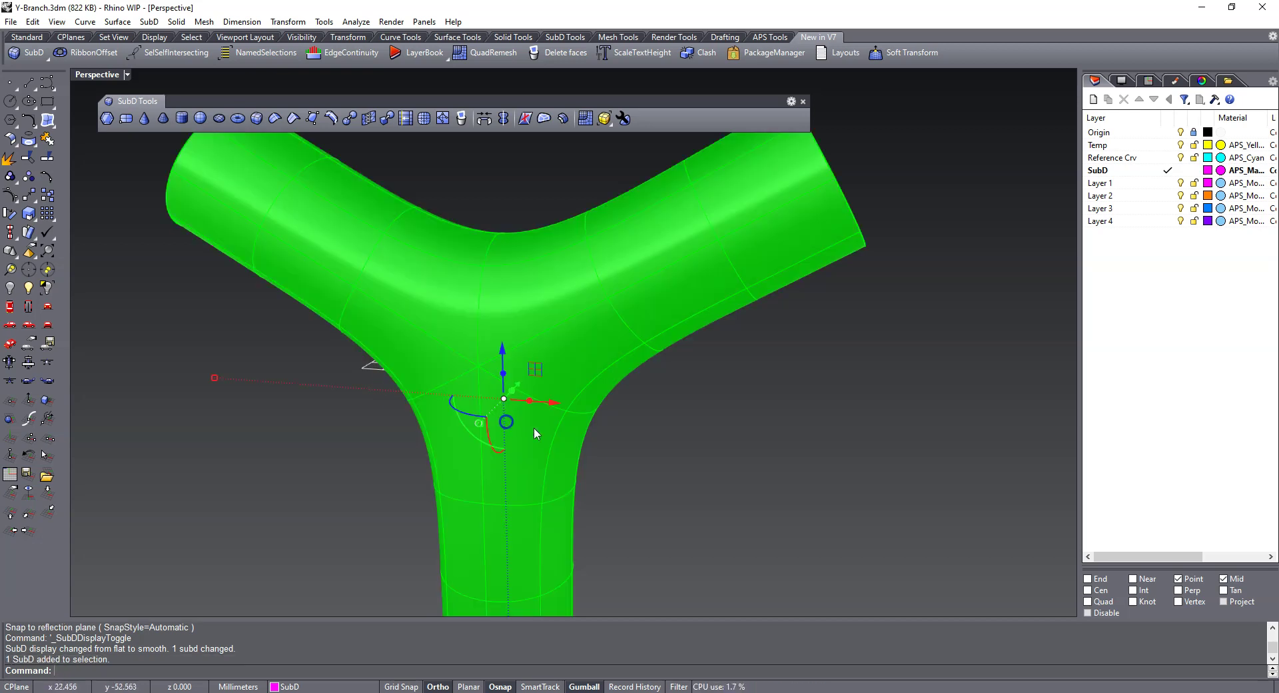
{"action": "right_click_drag", "start_coordinate": [578, 437], "coordinate": [570, 442]}
{"action": "left_click", "coordinate": [702, 479]}
{"action": "left_click", "coordinate": [443, 369], "text": "ctrl+shift"}
{"action": "left_click_drag", "start_coordinate": [358, 398], "coordinate": [435, 436]}
{"action": "key", "text": "ctrl+z"}
- Set the Y-branch back to flat display and view its three arms in the Perspective view
{"action": "scroll", "coordinate": [612, 463], "scroll_direction": "down", "scroll_amount": 9}
{"action": "right_click_drag", "start_coordinate": [417, 481], "coordinate": [600, 352]}
{"action": "scroll", "coordinate": [601, 352], "scroll_direction": "up", "scroll_amount": 5}
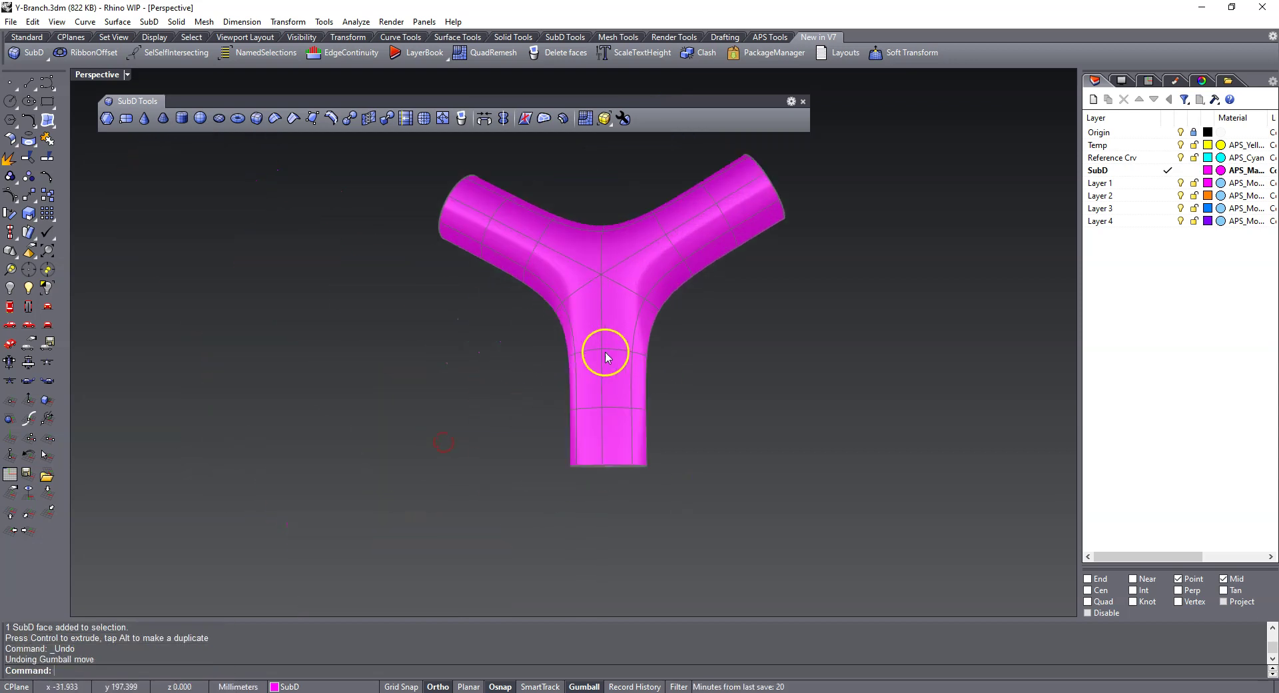
{"action": "key", "text": "Tab"}
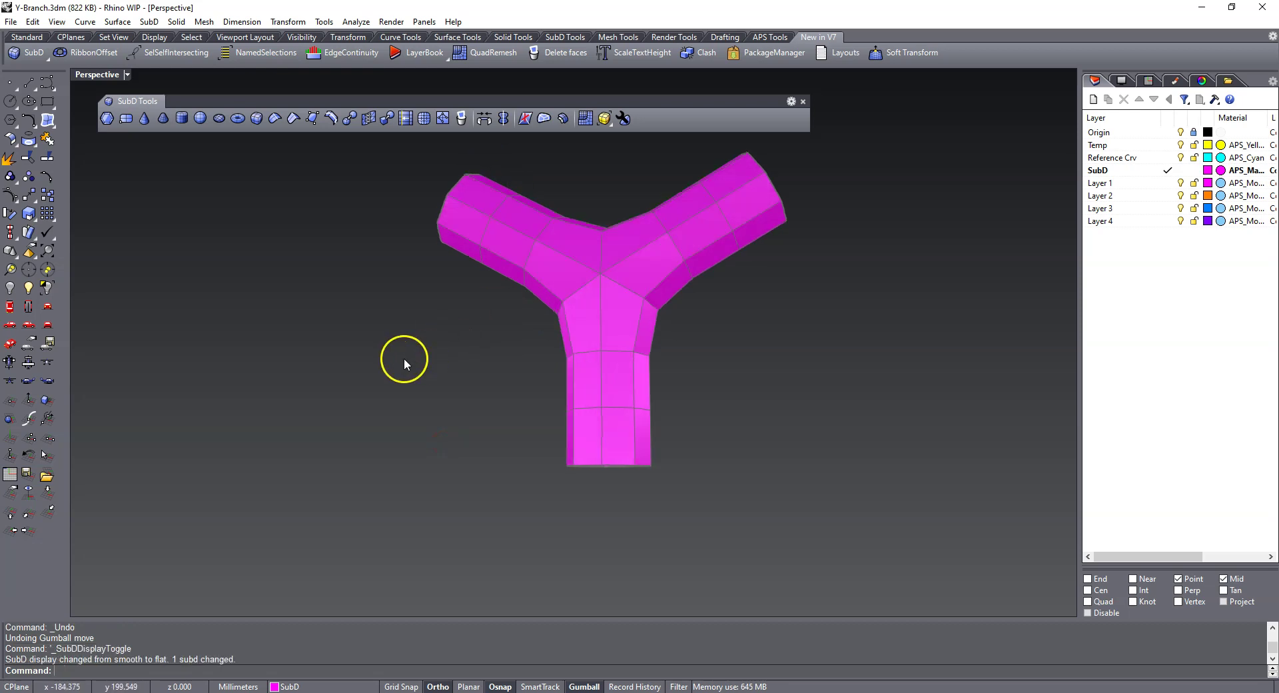
{"action": "right_click_drag", "start_coordinate": [385, 360], "coordinate": [323, 436]}
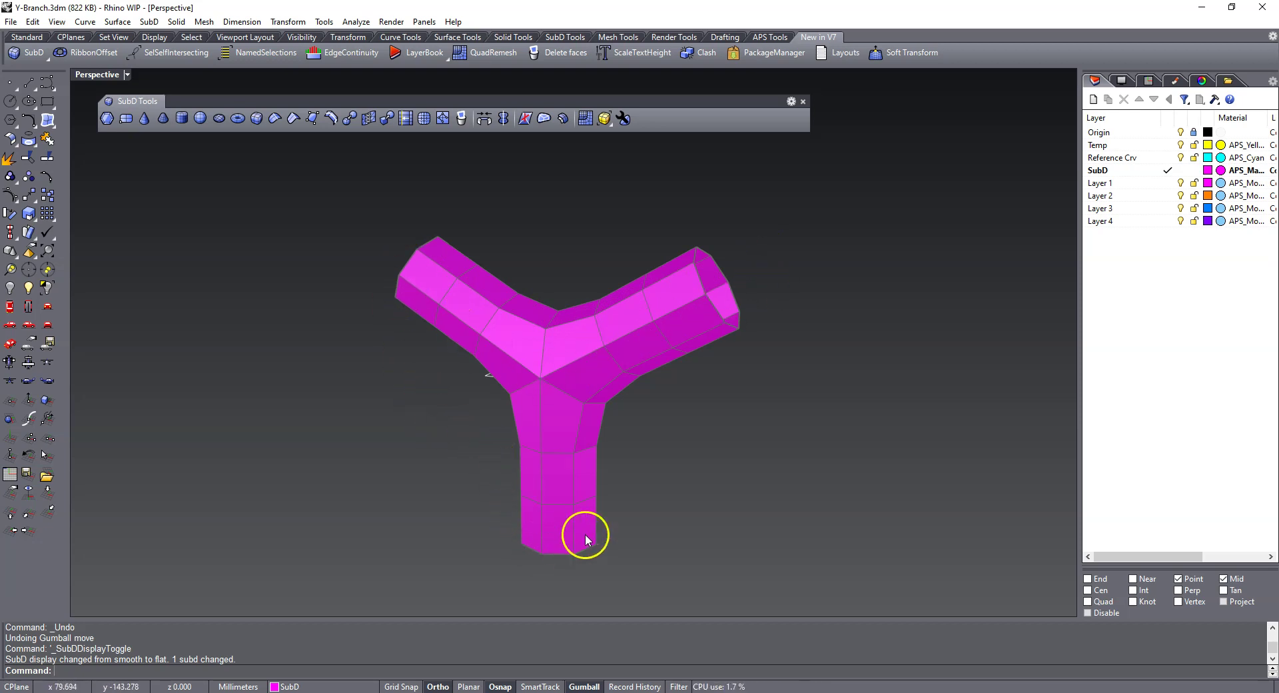
- Switch the Y-branch to smooth display, inspect its front junction with thin horizontal zebra stripes, and end the analysis
{"action": "key", "text": "Tab"}
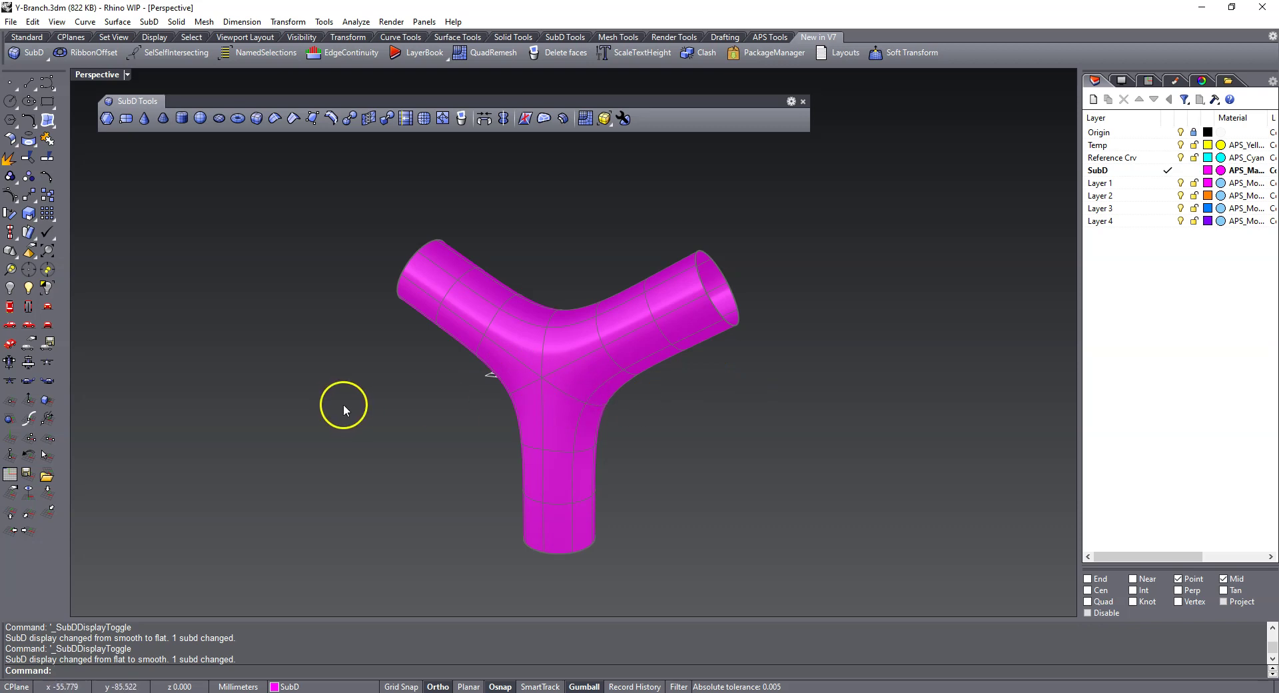
{"action": "type", "text": "Z"}
{"action": "key", "text": "Return"}
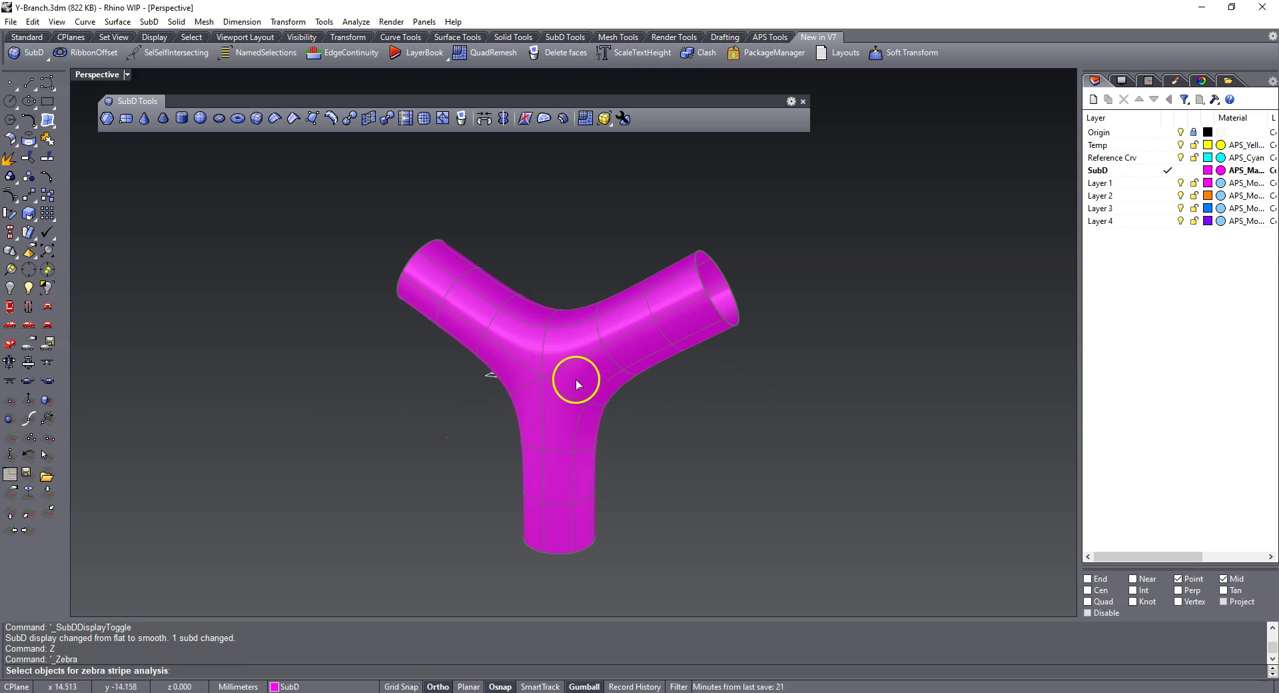
{"action": "left_click", "coordinate": [577, 384]}
{"action": "right_click", "coordinate": [333, 426]}
{"action": "right_click_drag", "start_coordinate": [299, 410], "coordinate": [496, 438]}
{"action": "scroll", "coordinate": [497, 437], "scroll_direction": "up", "scroll_amount": 4}
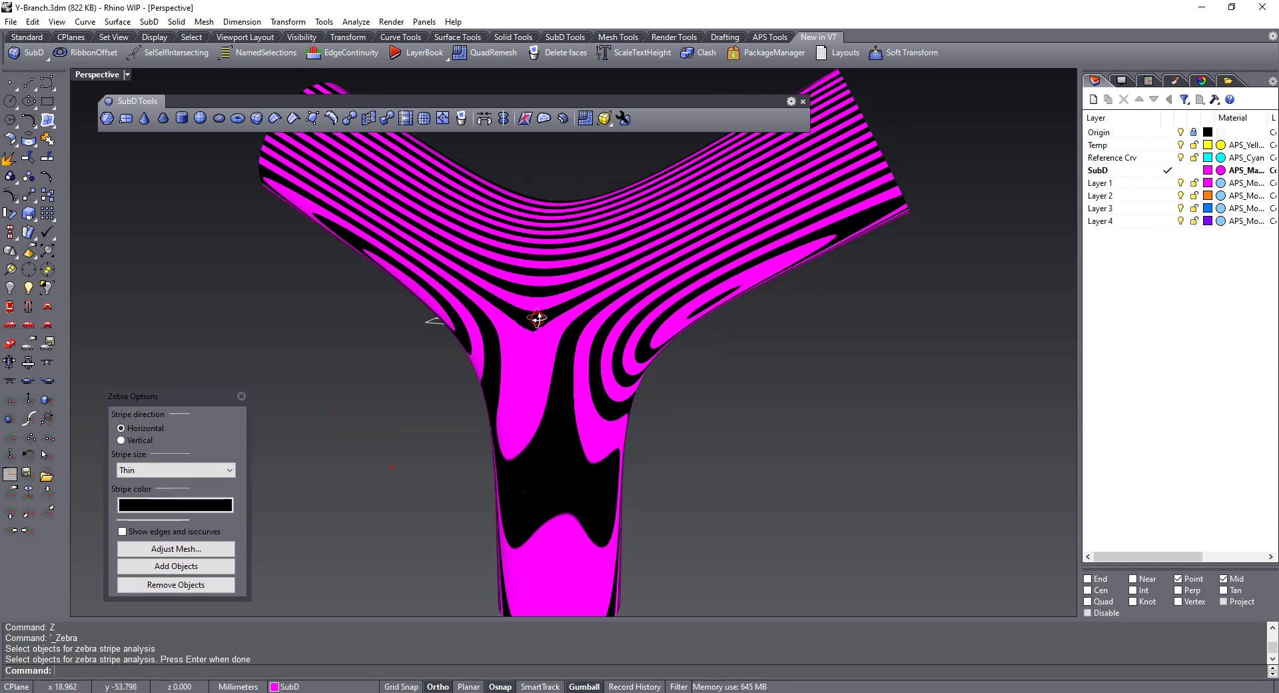
{"action": "mouse_move", "coordinate": [536, 318]}
{"action": "right_mouse_down"}
{"action": "mouse_move", "coordinate": [526, 325]}
{"action": "mouse_move", "coordinate": [544, 325]}
{"action": "right_mouse_up"}
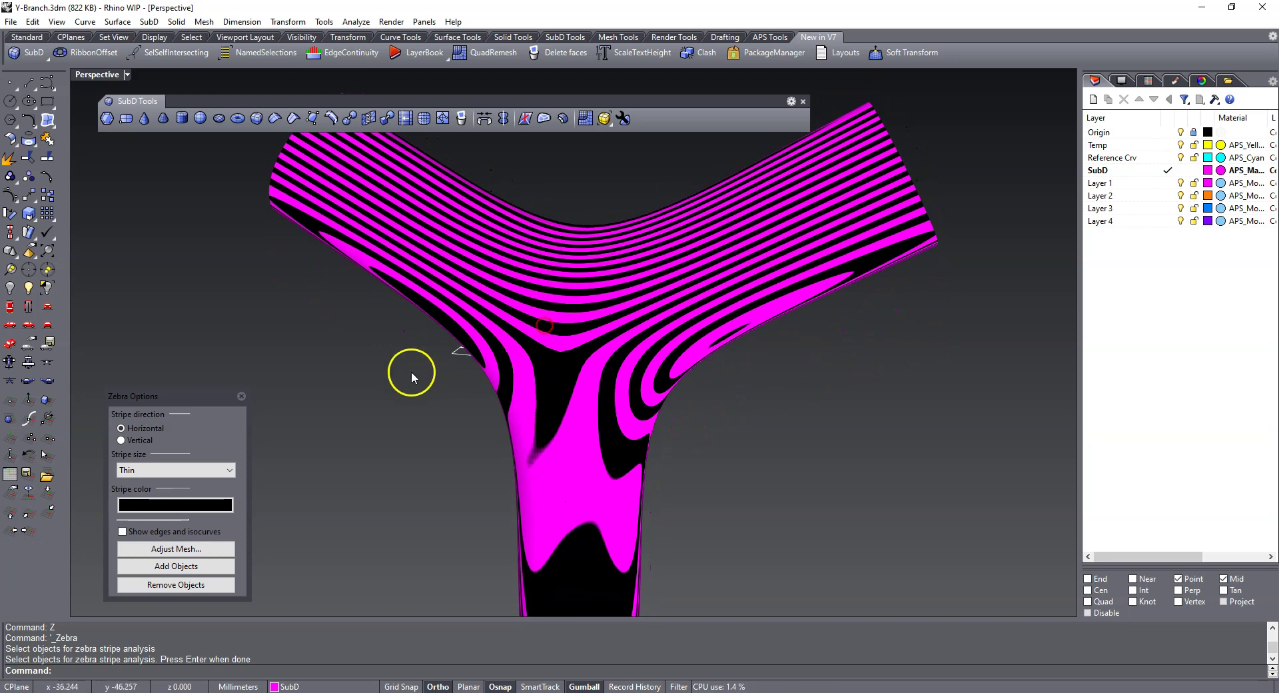
{"action": "left_click", "coordinate": [241, 396]}
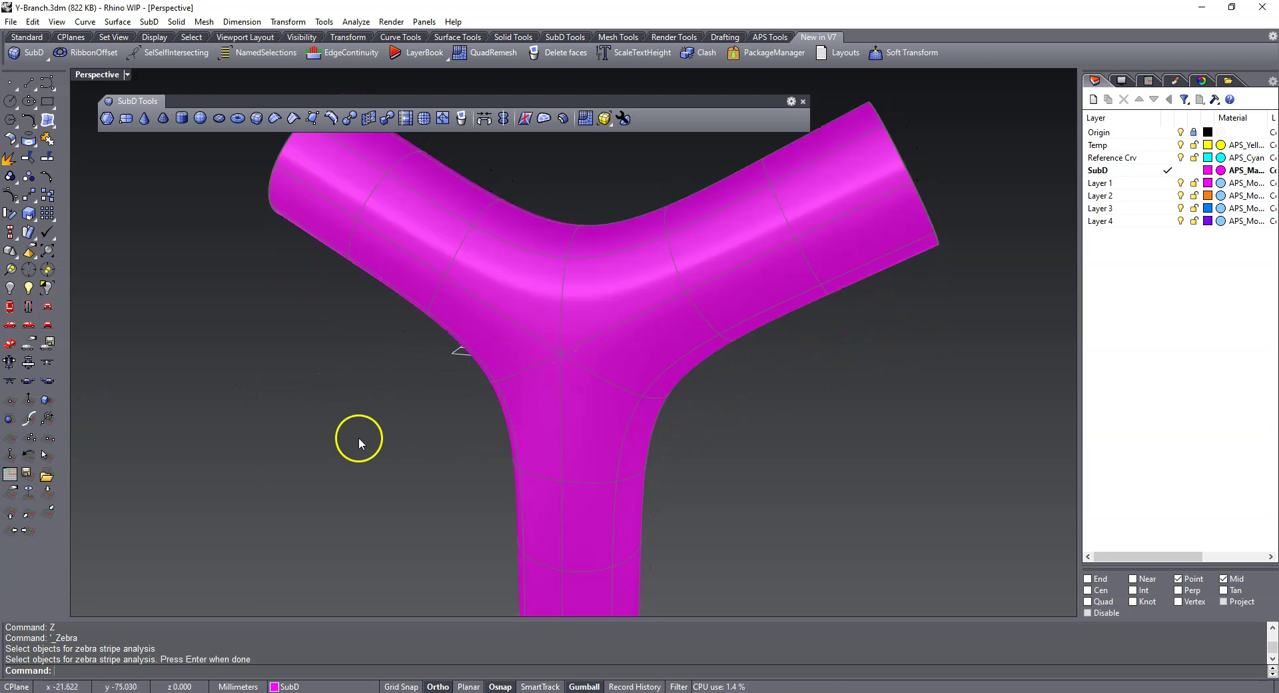
- Repeat the zebra stripe analysis on the Y-branch, examine the stripe flow across all three arms, and turn it off
{"action": "key", "text": "Return"}
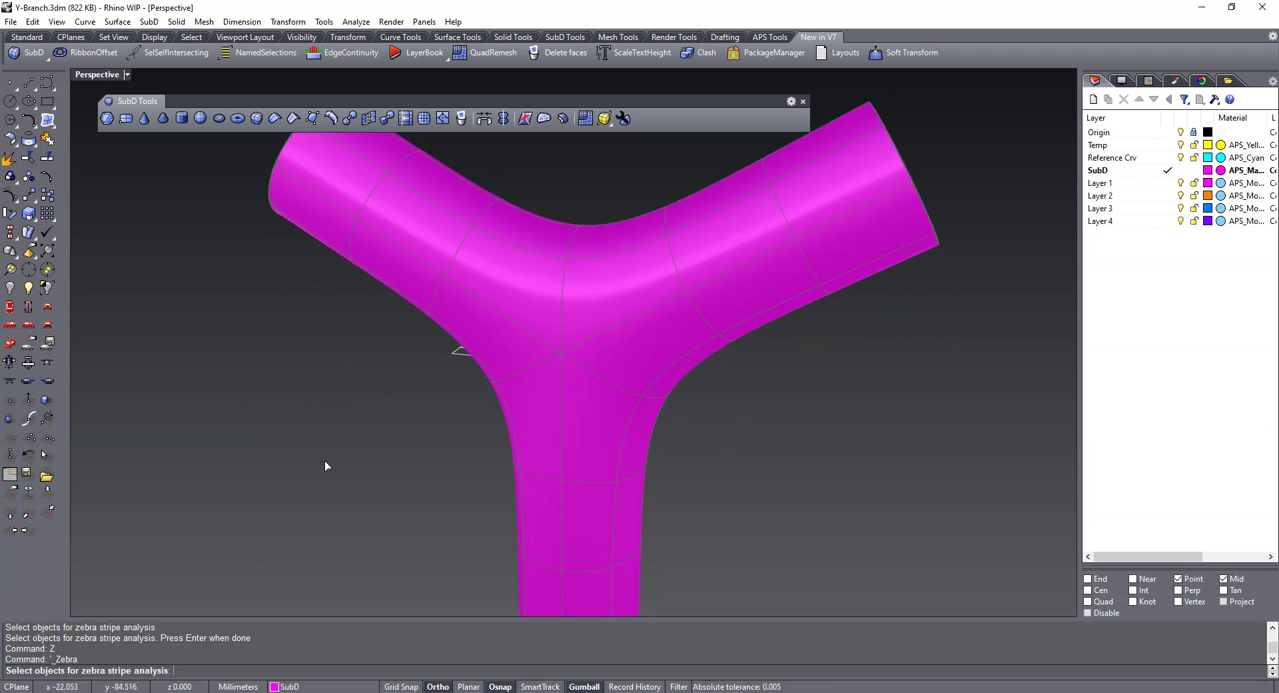
{"action": "left_click", "coordinate": [570, 433]}
{"action": "right_click", "coordinate": [462, 425]}
{"action": "right_click_drag", "start_coordinate": [505, 429], "coordinate": [456, 360]}
{"action": "scroll", "coordinate": [511, 309], "scroll_direction": "down", "scroll_amount": 3}
{"action": "right_click_drag", "start_coordinate": [511, 309], "coordinate": [676, 353]}
{"action": "right_click_drag", "start_coordinate": [523, 384], "coordinate": [639, 388]}
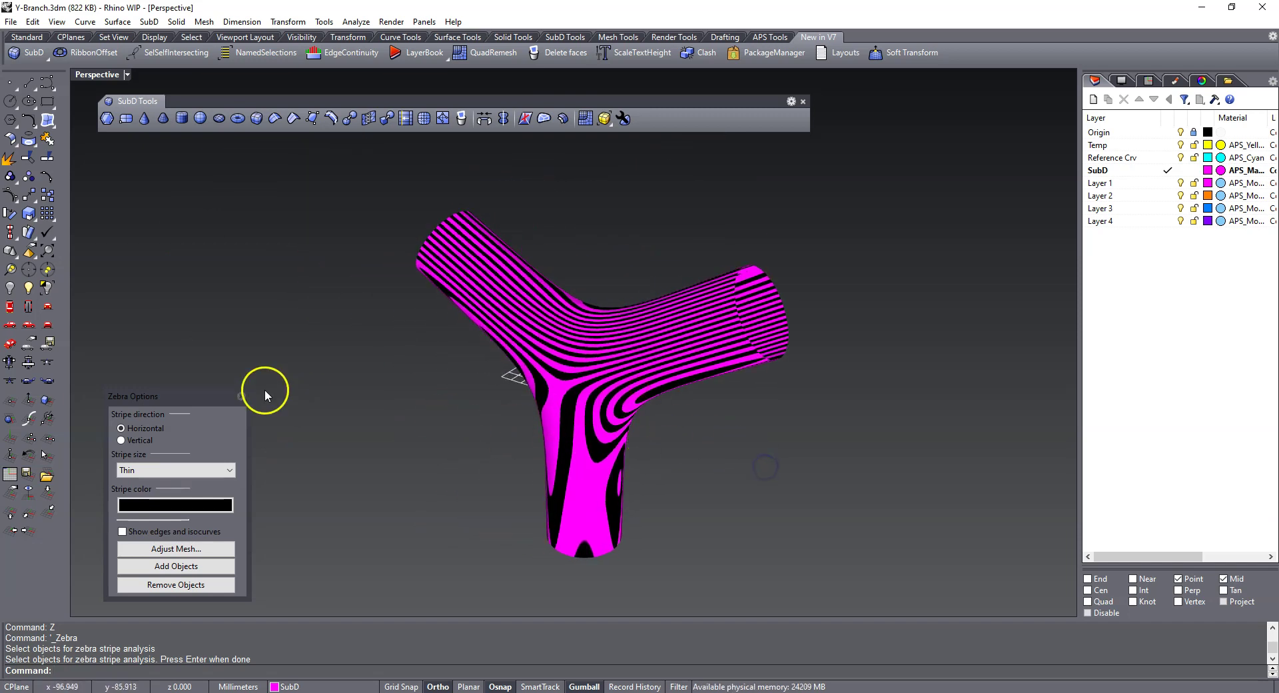
{"action": "left_click", "coordinate": [241, 395]}
{"action": "right_click_drag", "start_coordinate": [428, 424], "coordinate": [628, 445]}
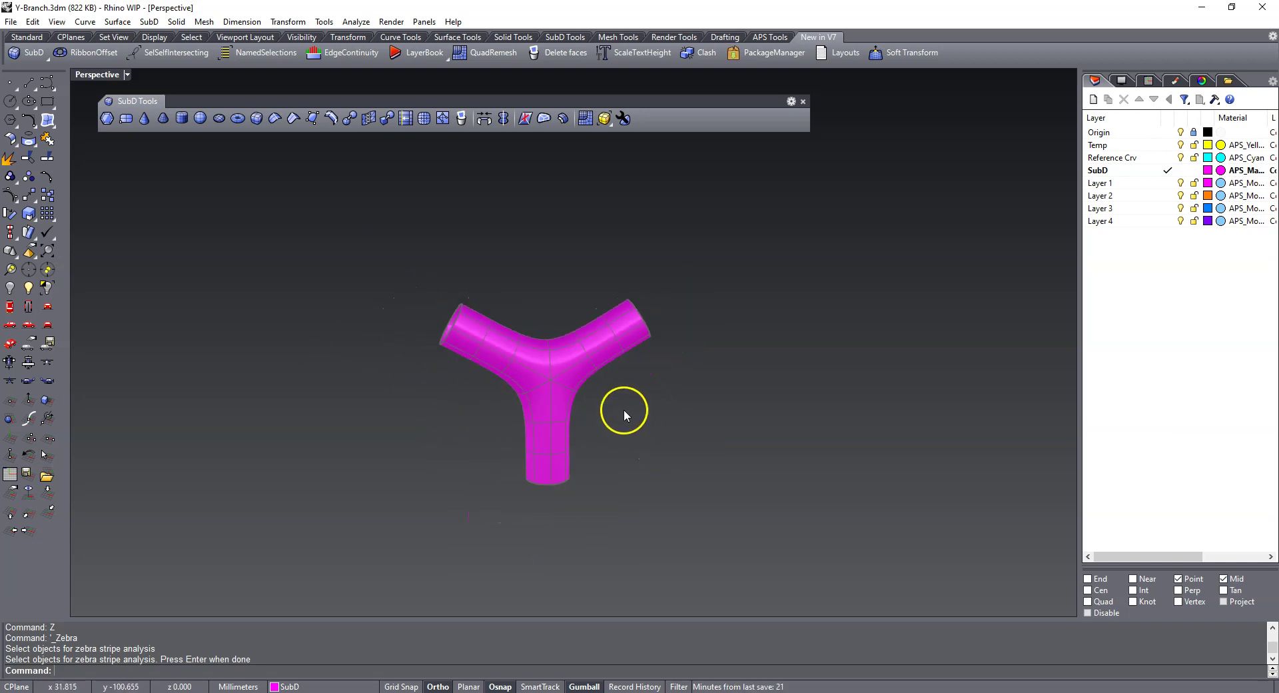
{"action": "scroll", "coordinate": [600, 399], "scroll_direction": "up", "scroll_amount": 5}
{"action": "right_click_drag", "start_coordinate": [533, 363], "coordinate": [348, 384]}
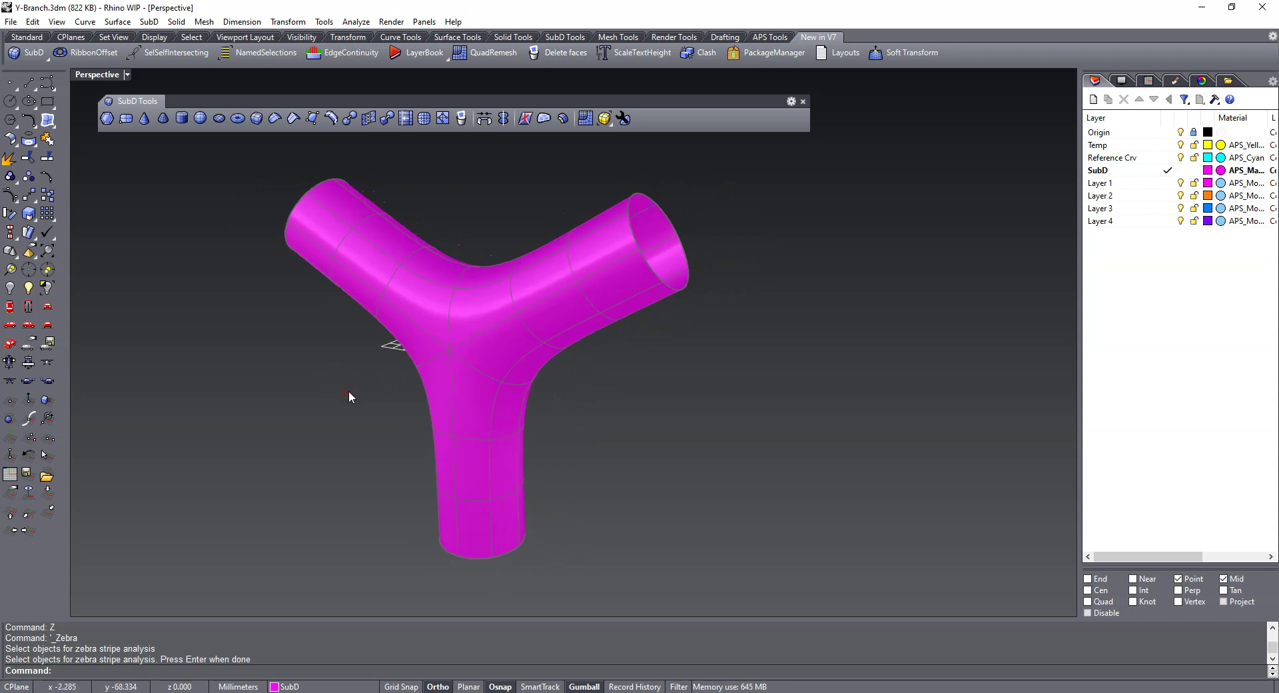
{"action": "left_click", "coordinate": [109, 163]}
{"action": "left_click", "coordinate": [801, 128]}
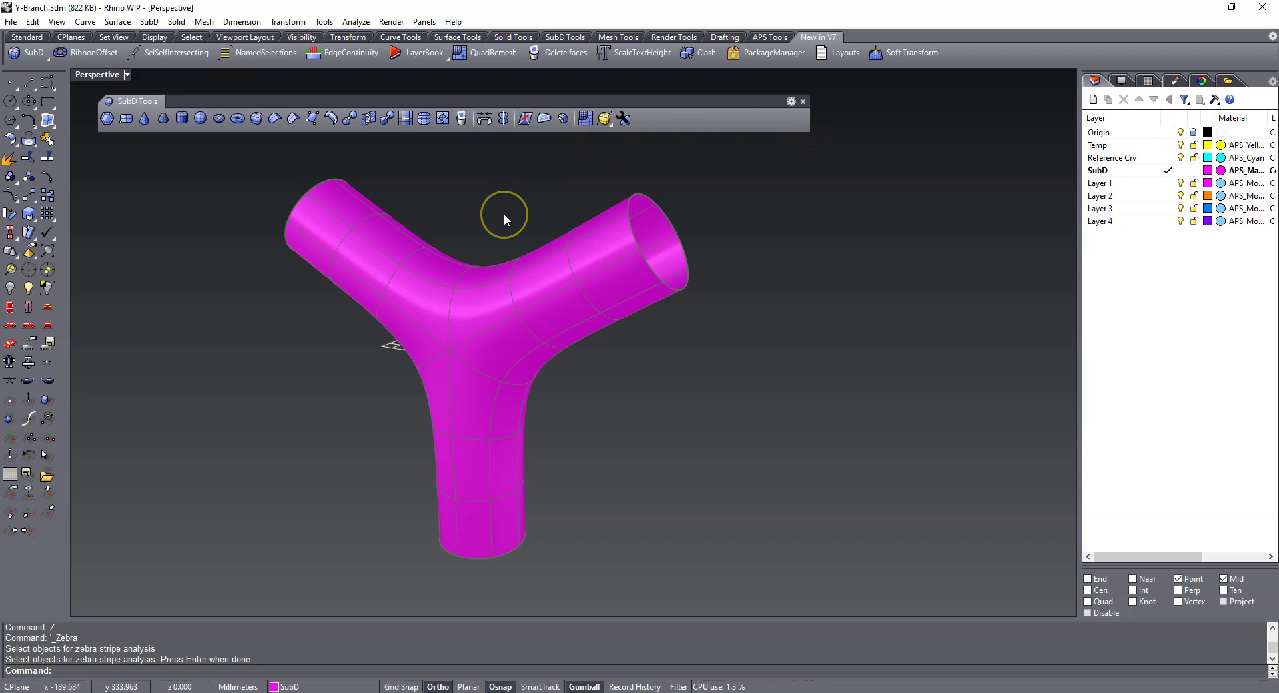